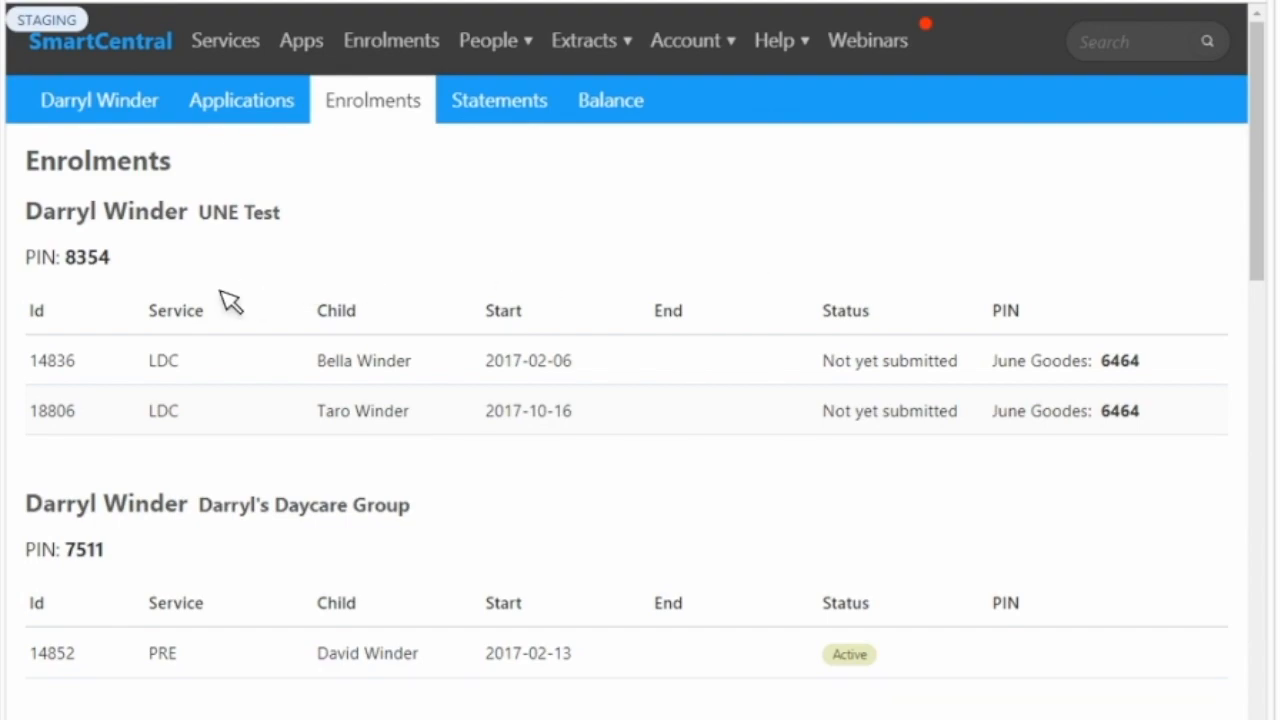
# - Examine the parent's PIN and the authorised contact's PIN for both children under the UNE Test enrolments
pyautogui.moveTo(118, 262); pyautogui.dragTo(26, 258)
pyautogui.moveTo(1162, 362); pyautogui.dragTo(1010, 360)
pyautogui.moveTo(1162, 415); pyautogui.dragTo(994, 414)
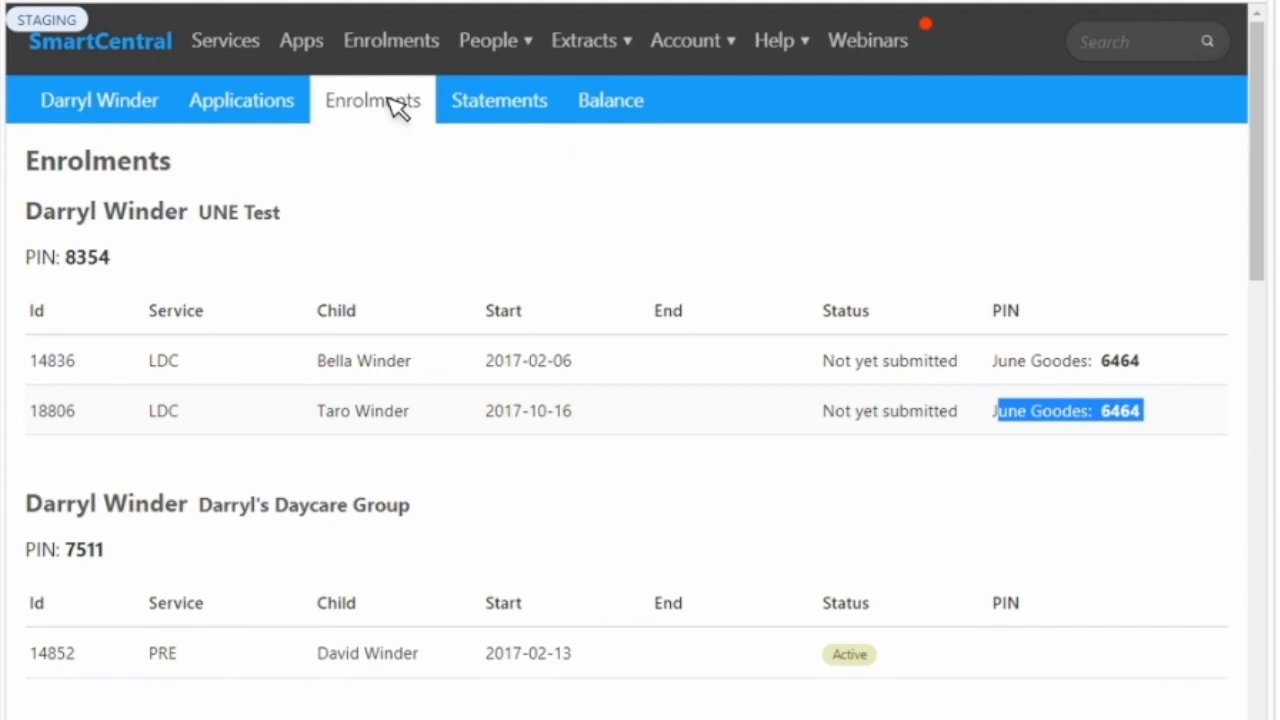
# - Open the contacts of the first child in the children list and view the PIN change form for the uncle
pyautogui.click(490, 42)
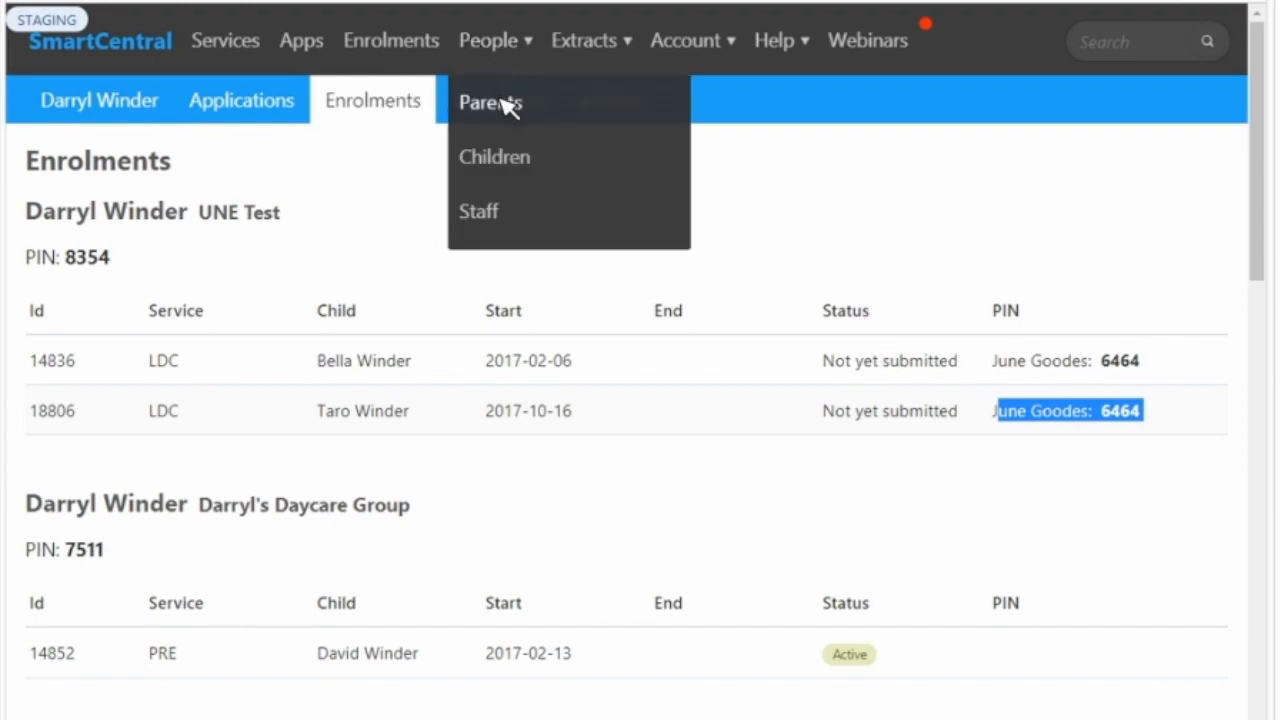
pyautogui.click(503, 170)
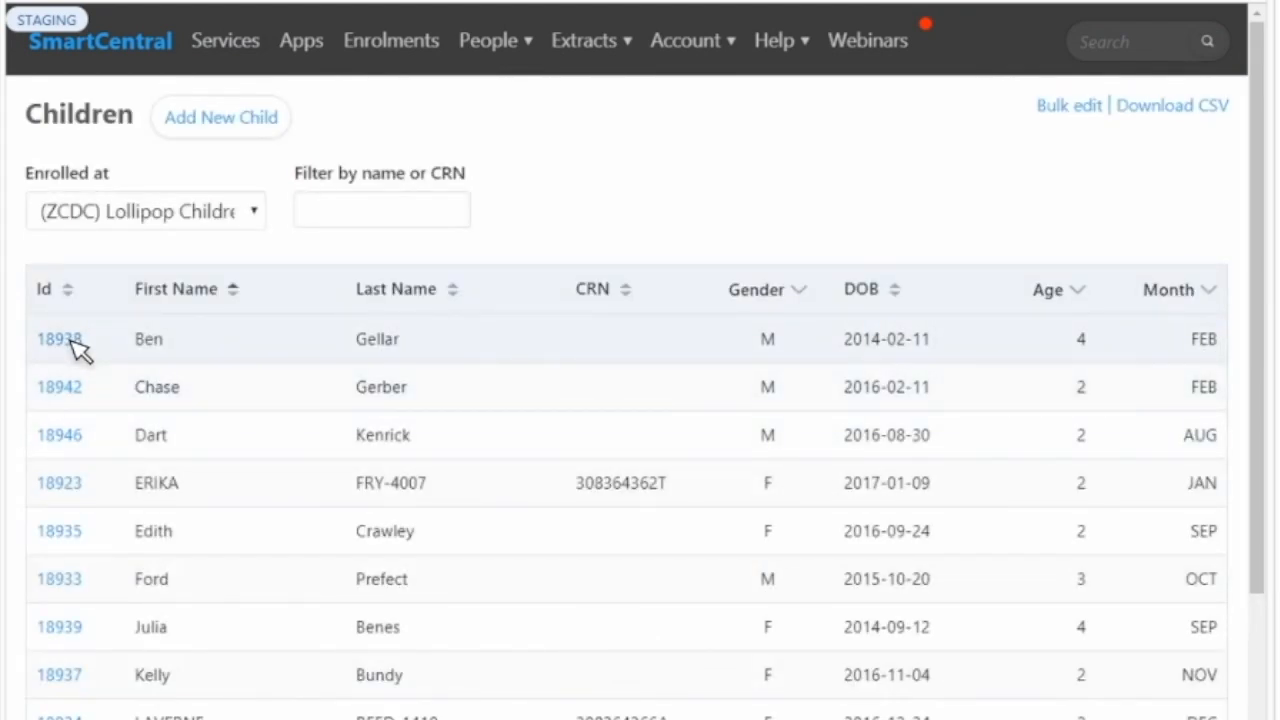
pyautogui.click(60, 339)
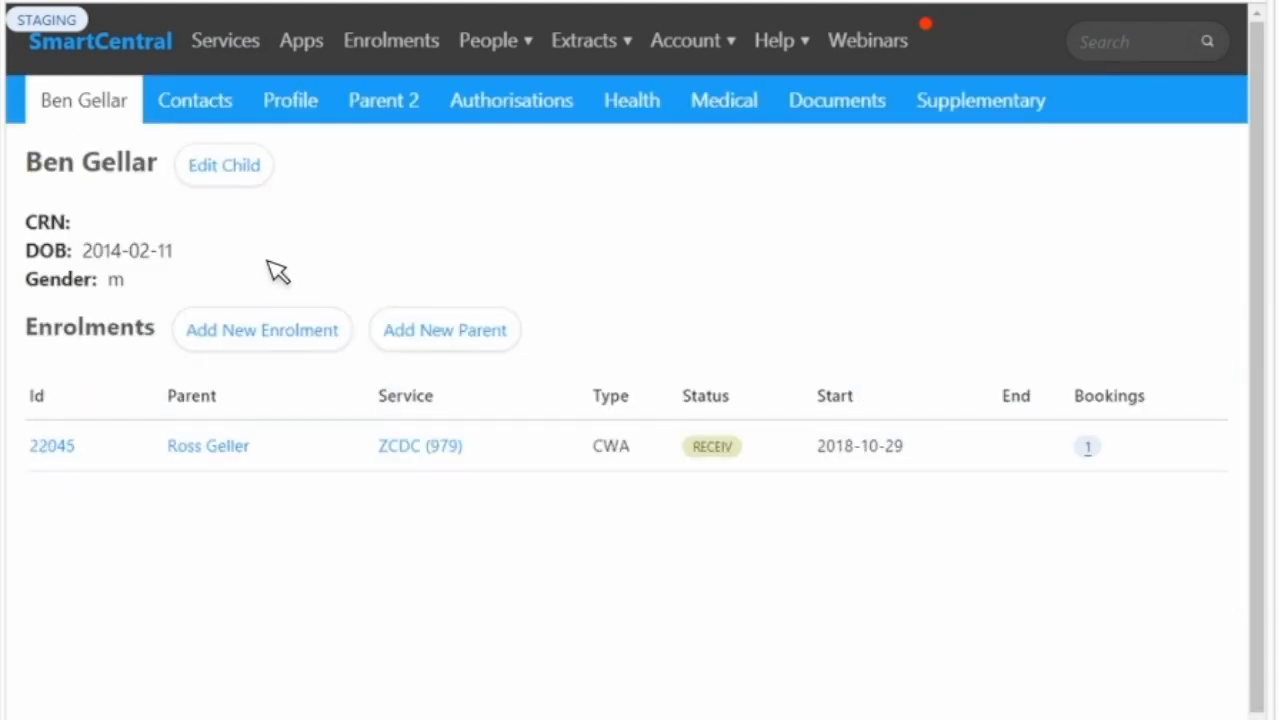
pyautogui.click(215, 110)
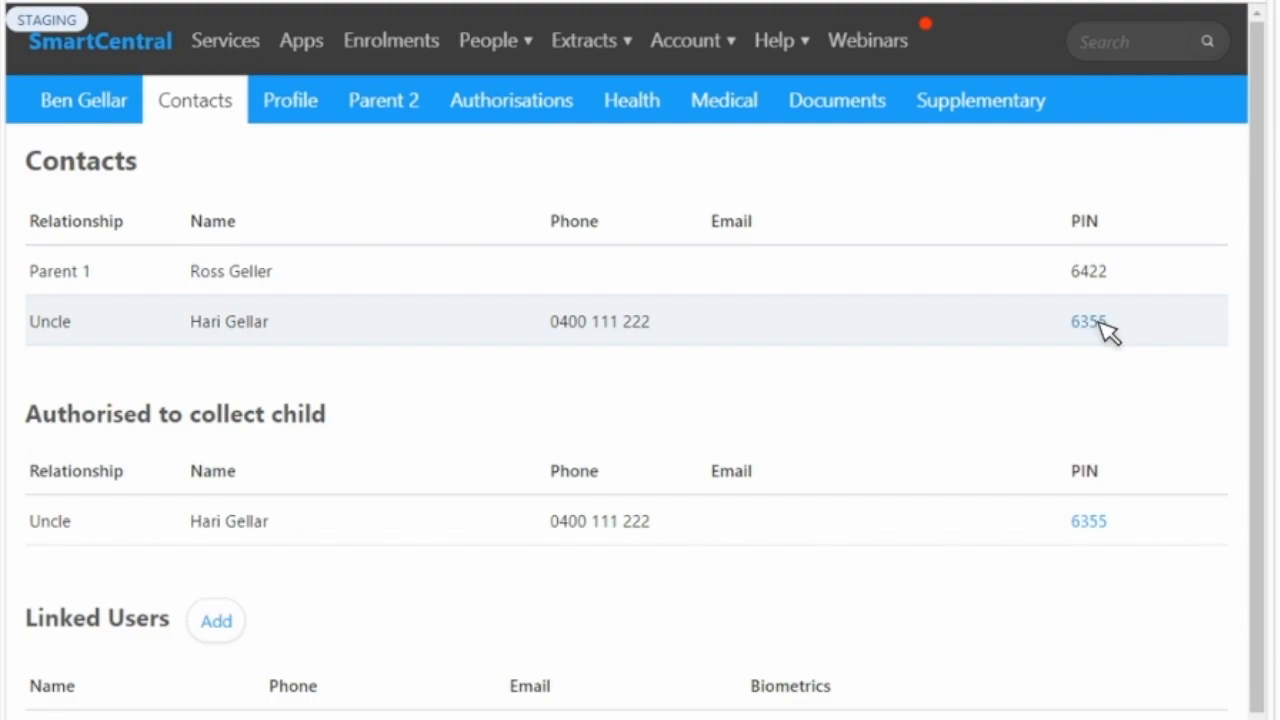
pyautogui.click(1102, 325)
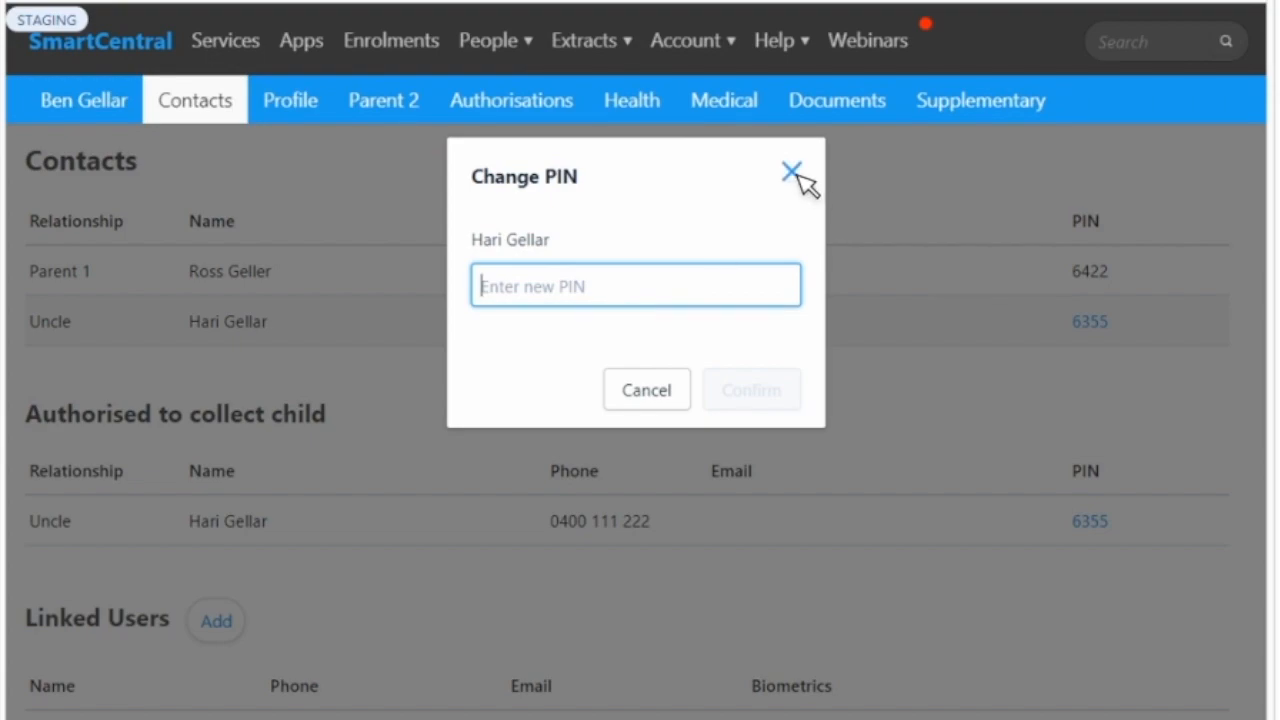
pyautogui.click(828, 400)
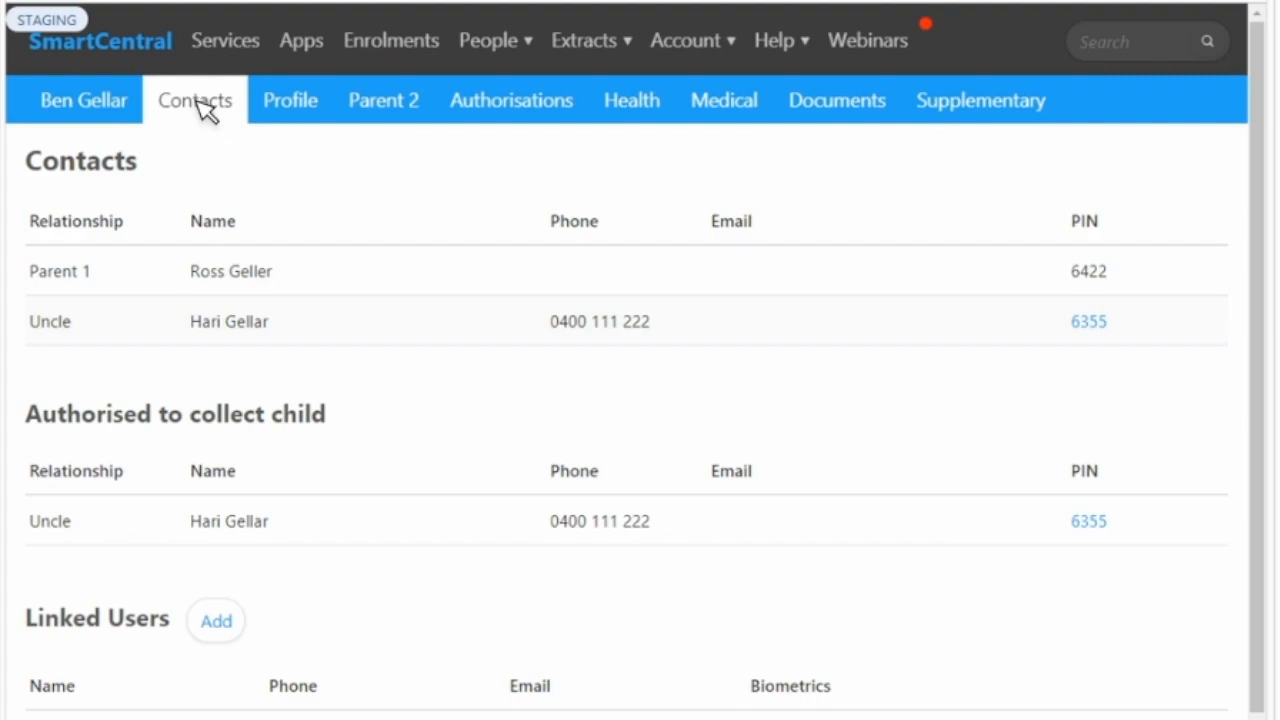
# - Open the parents list and look over its options for bulk editing, CSV download and digital attendance sheet PINs
pyautogui.click(524, 64)
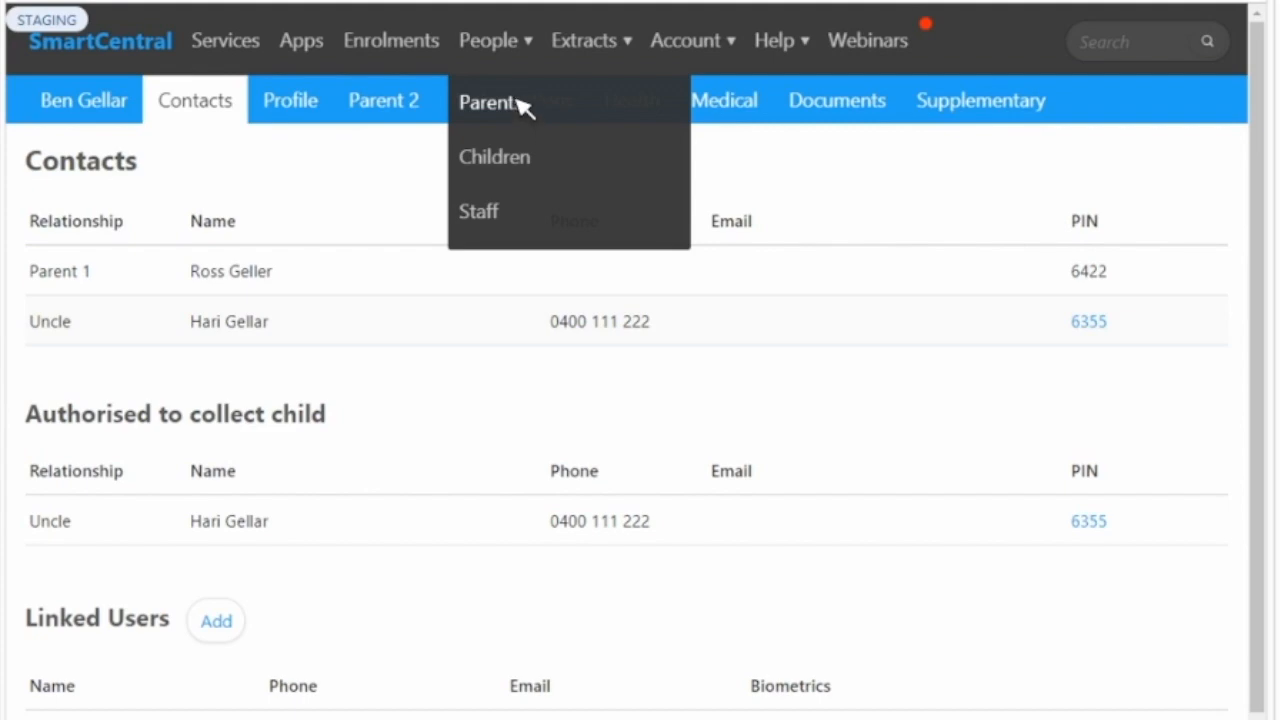
pyautogui.click(522, 104)
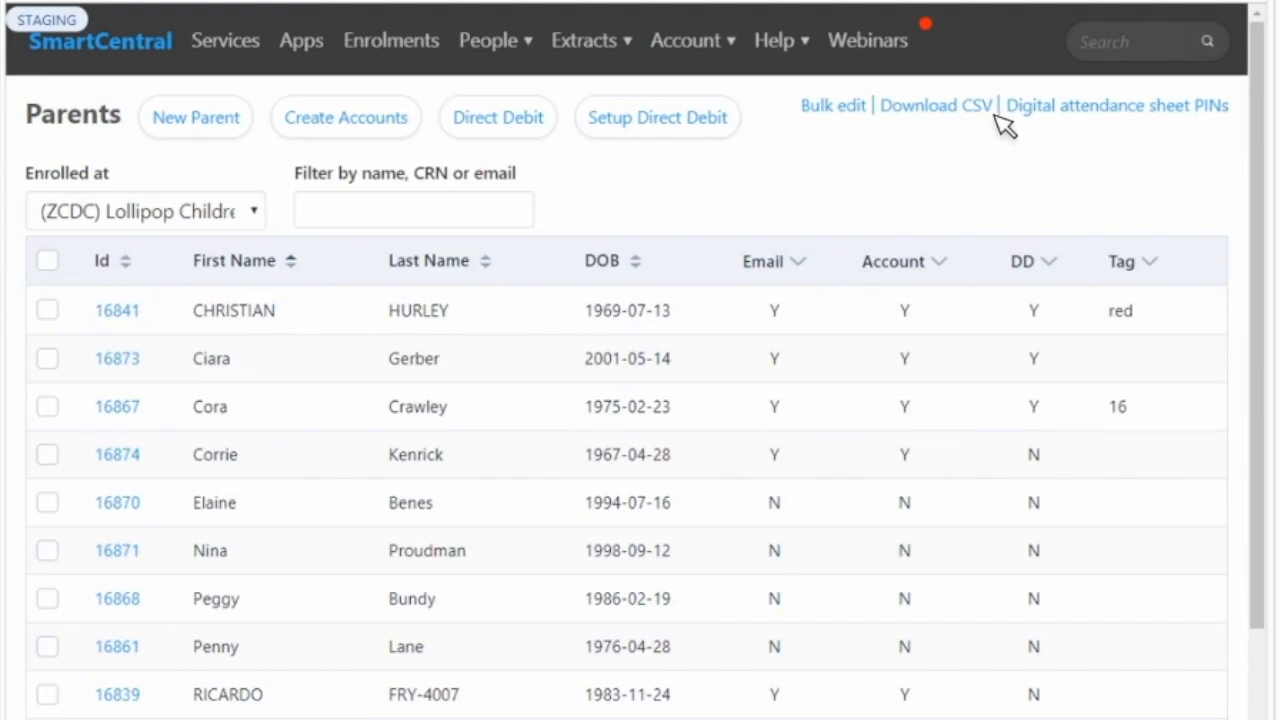
pyautogui.moveTo(887, 88); pyautogui.dragTo(1050, 104)
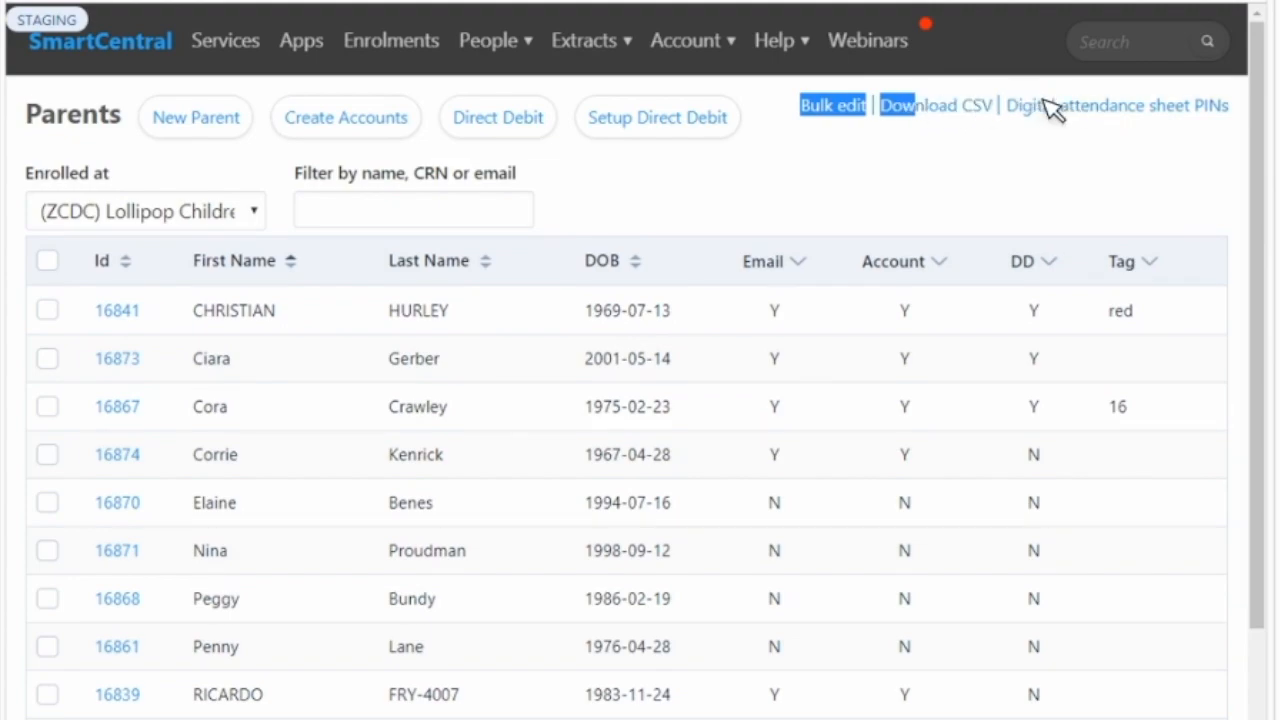
pyautogui.click(1250, 110)
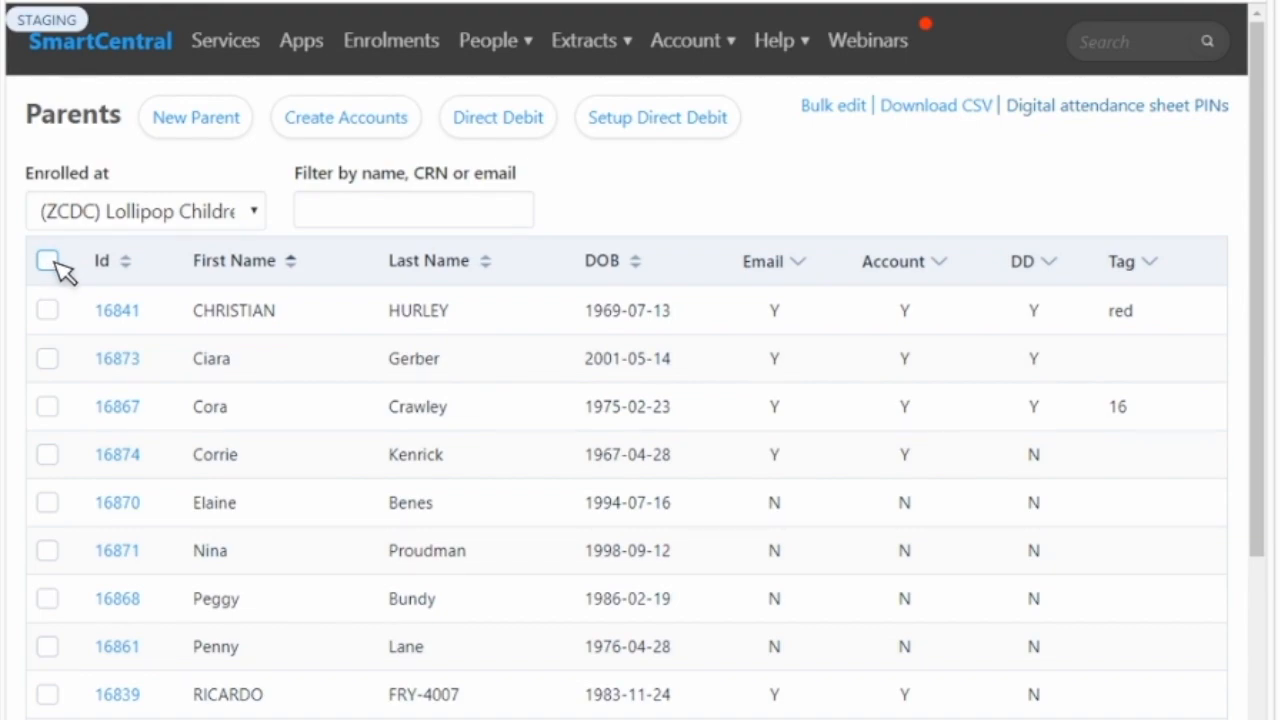
# - Try selecting all parents, a single parent, and all parents with individual rows excluded
pyautogui.click(48, 262)
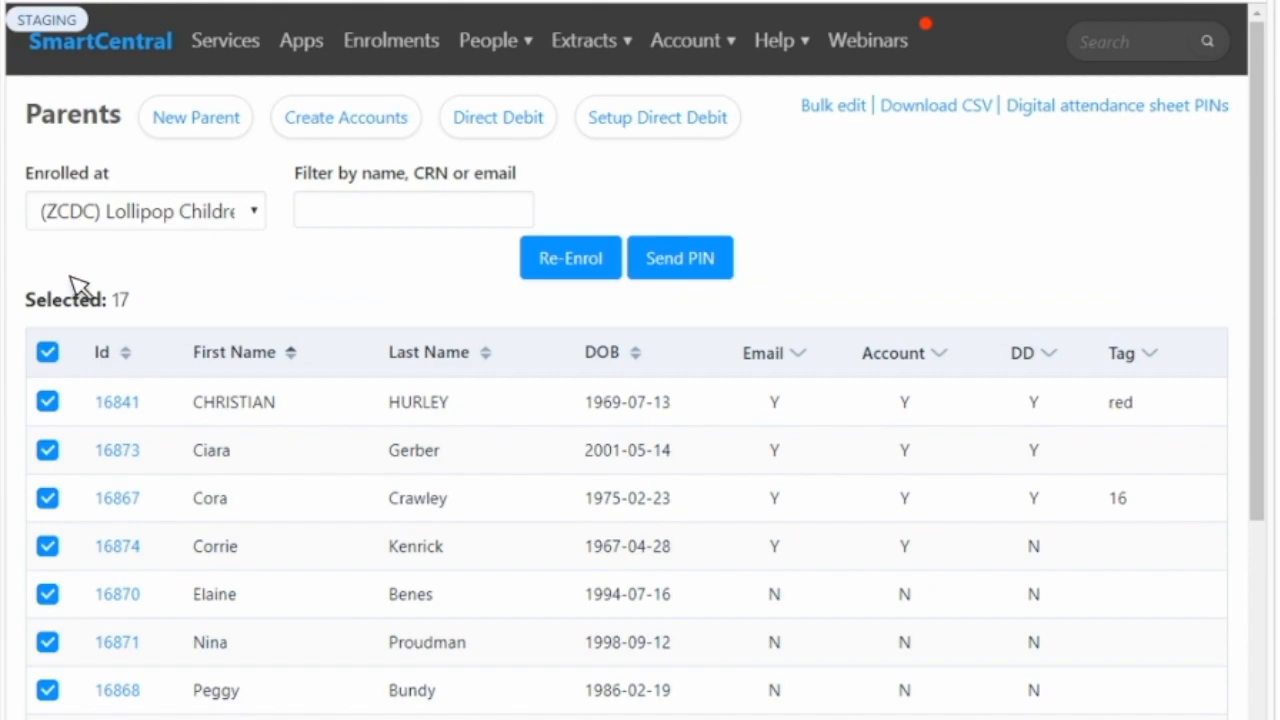
pyautogui.click(56, 354)
pyautogui.click(49, 359)
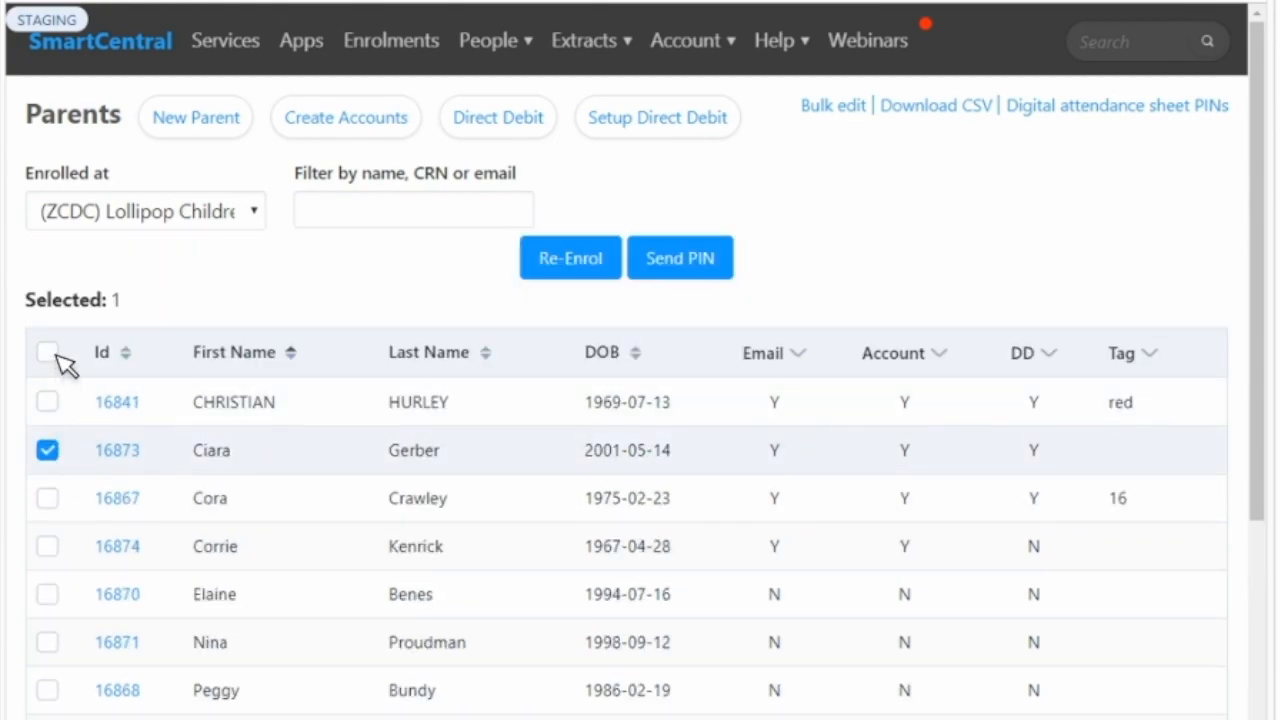
pyautogui.click(56, 354)
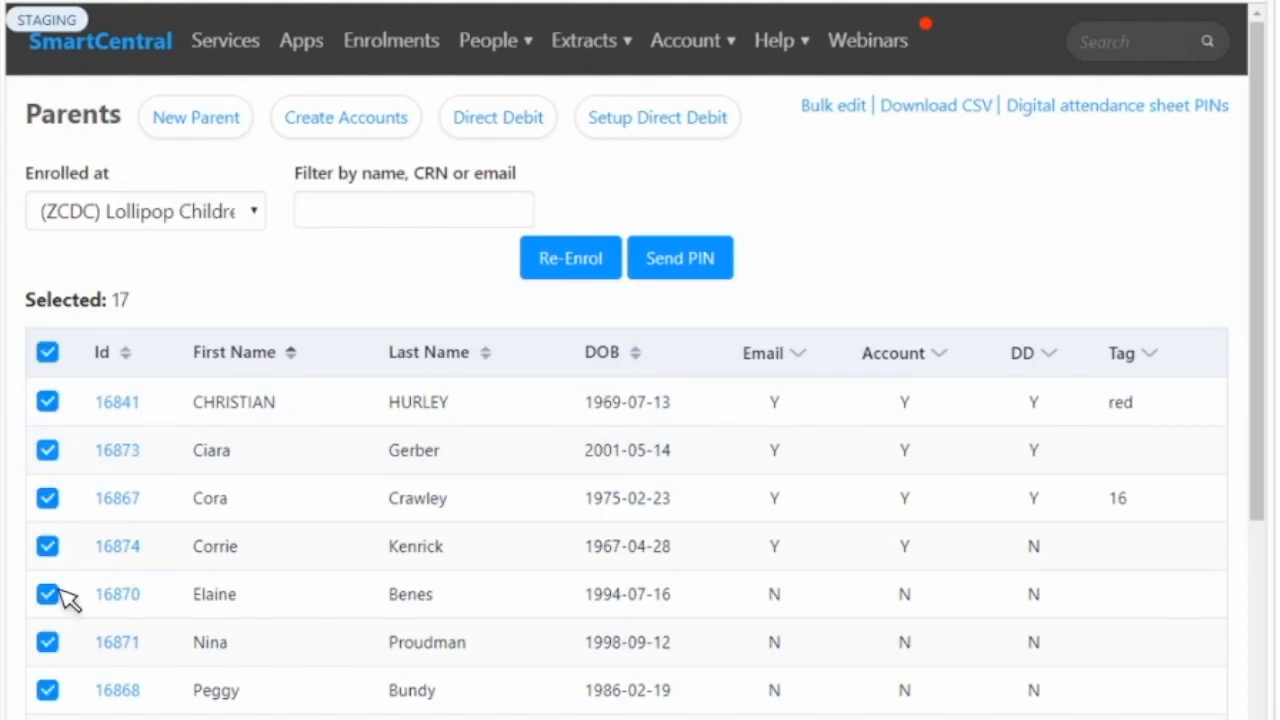
pyautogui.click(47, 638)
pyautogui.click(48, 596)
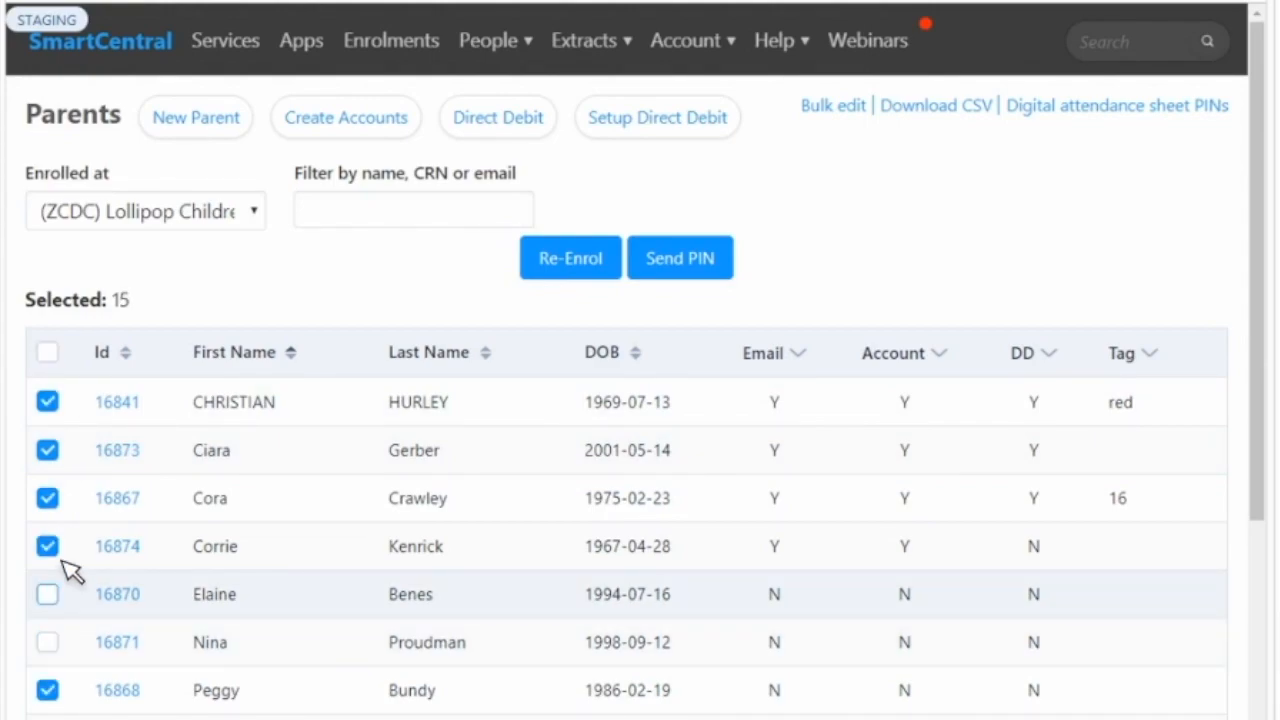
pyautogui.click(49, 547)
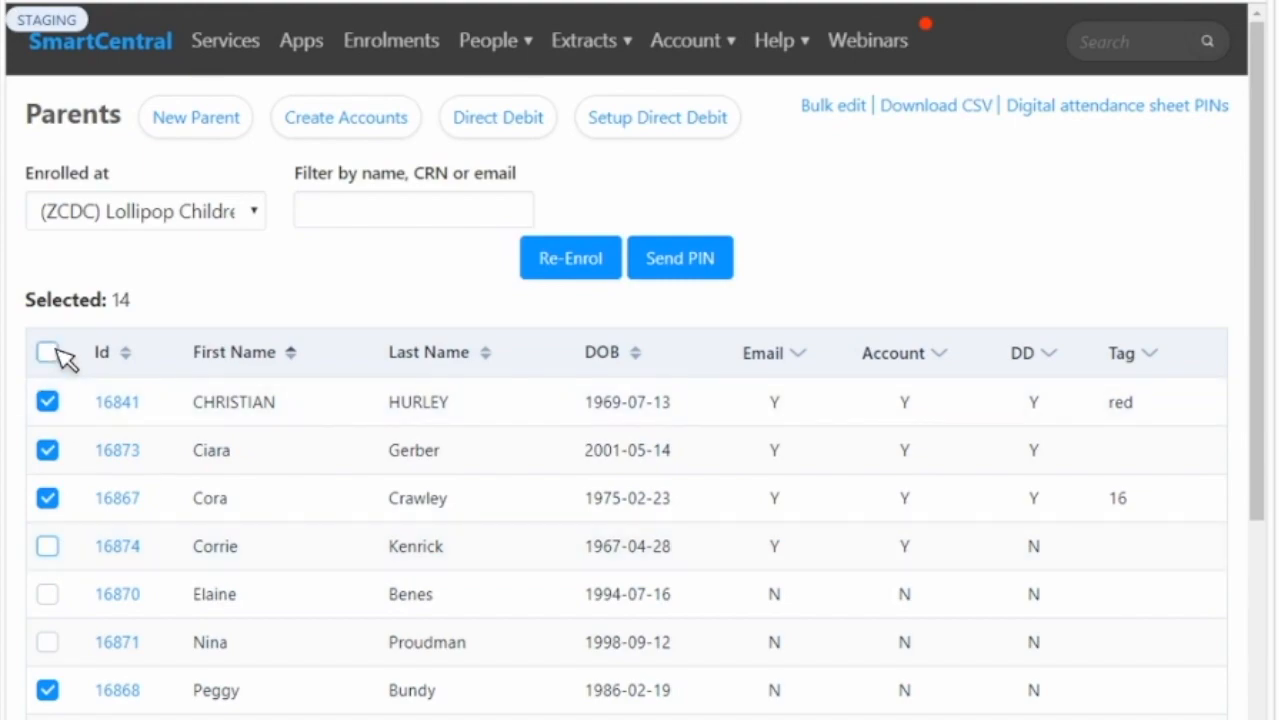
pyautogui.click(55, 352)
pyautogui.click(50, 450)
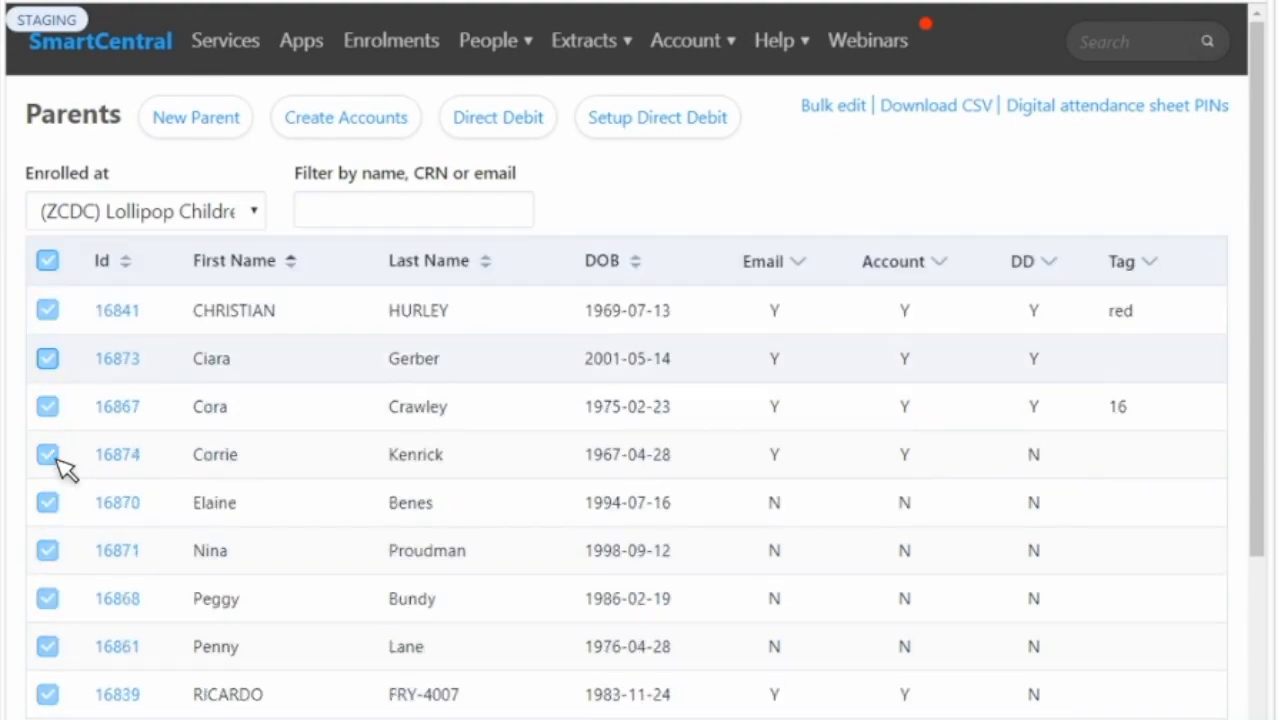
pyautogui.click(48, 455)
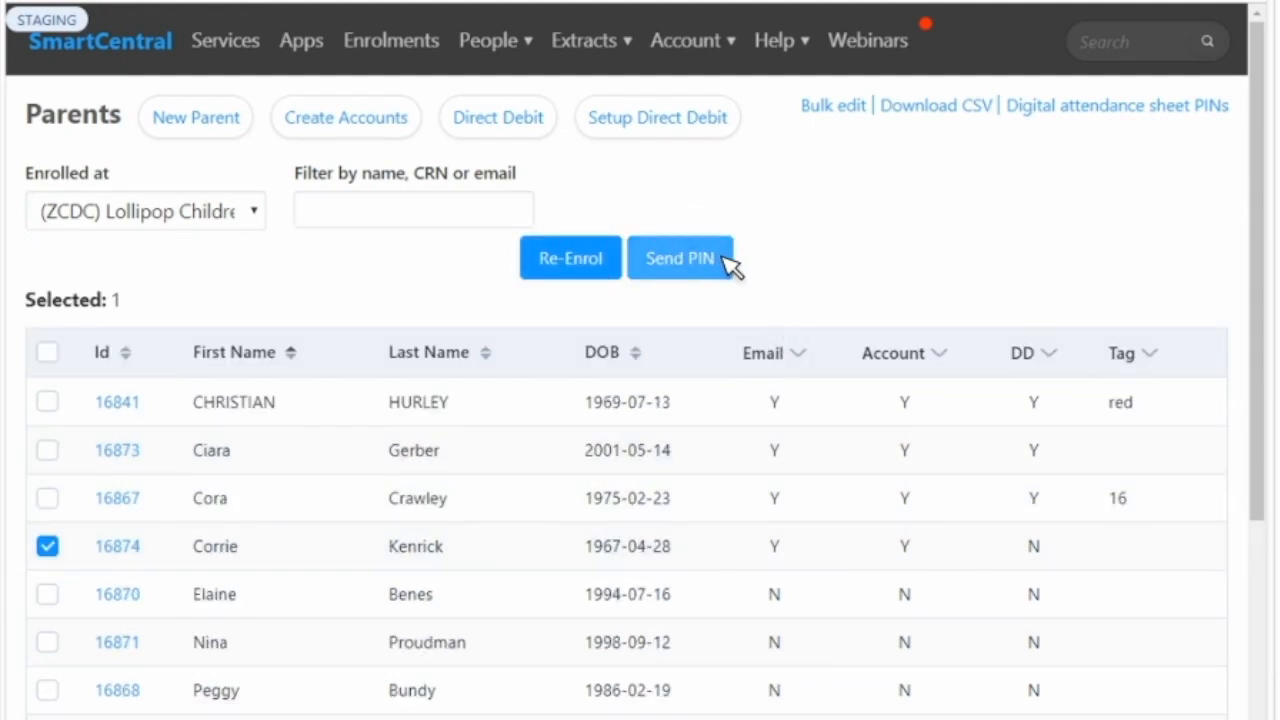
# - Select all parents in the list and send them their PINs
pyautogui.click(49, 352)
pyautogui.click(708, 259)
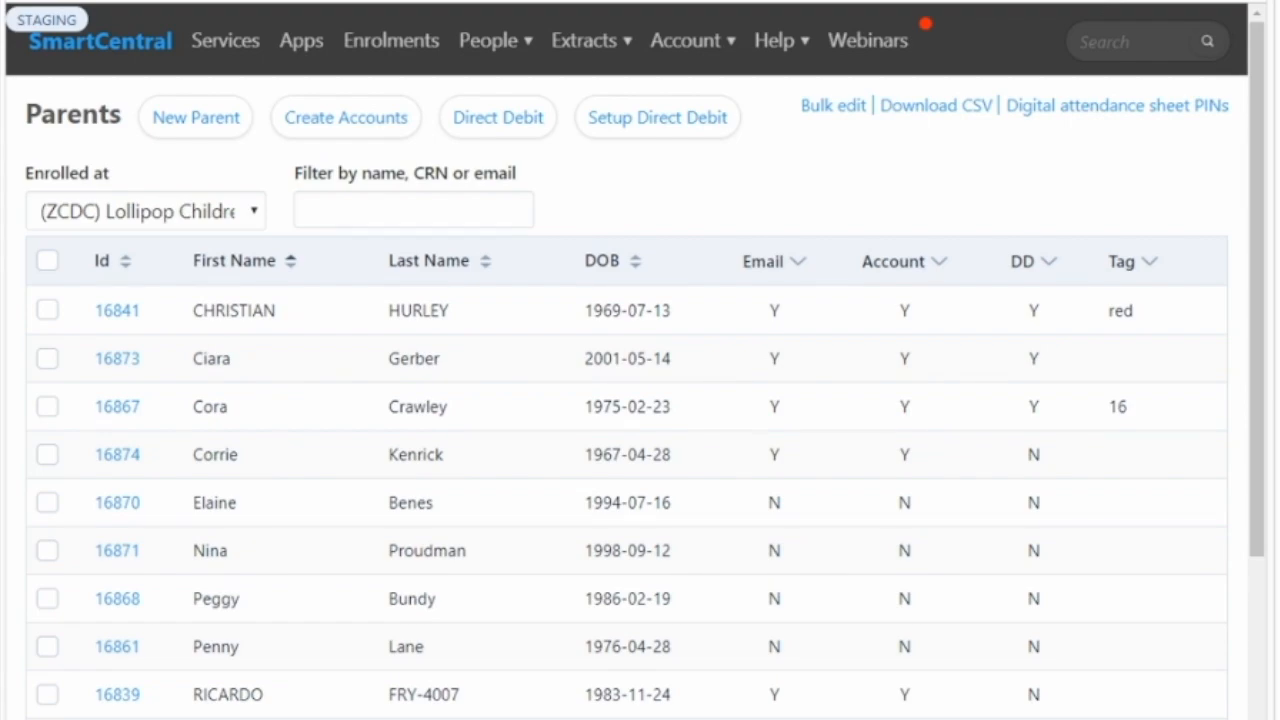
# - Switch to the Mailtrap Staging Inbox in a new browser tab and log in with the prefilled credentials
pyautogui.hotkey('ctrl', 't')
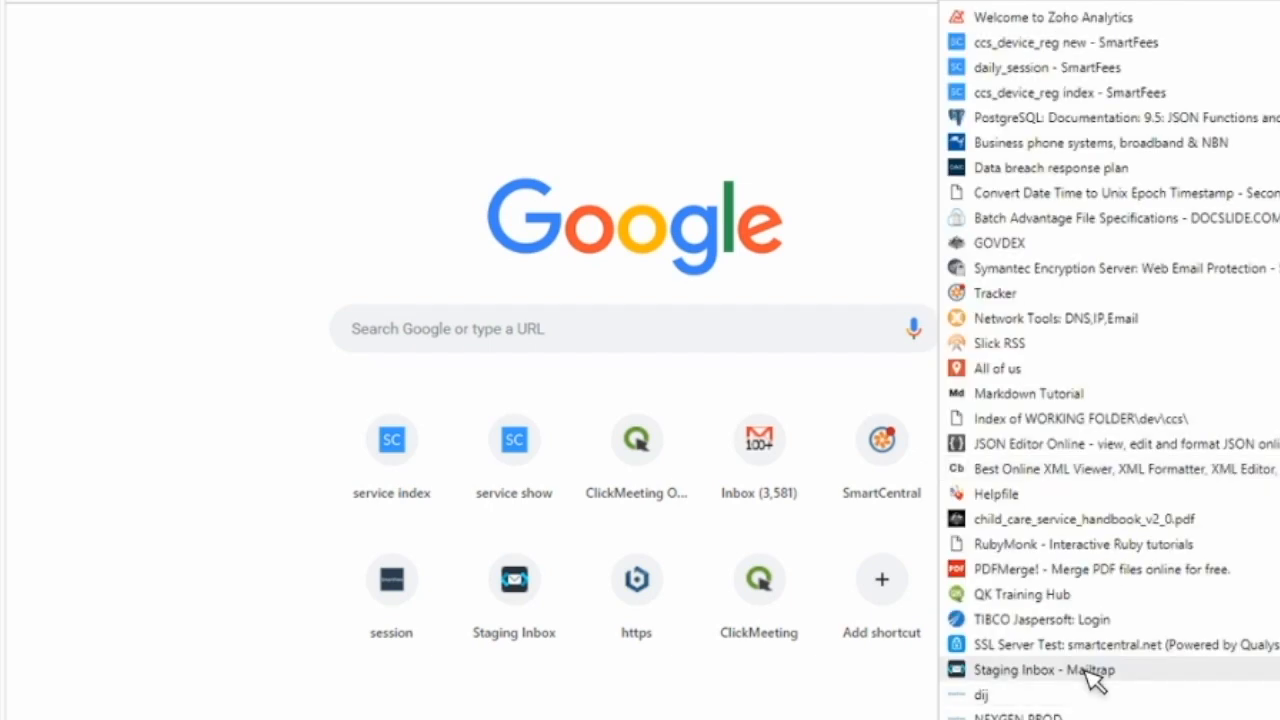
pyautogui.click(1095, 675)
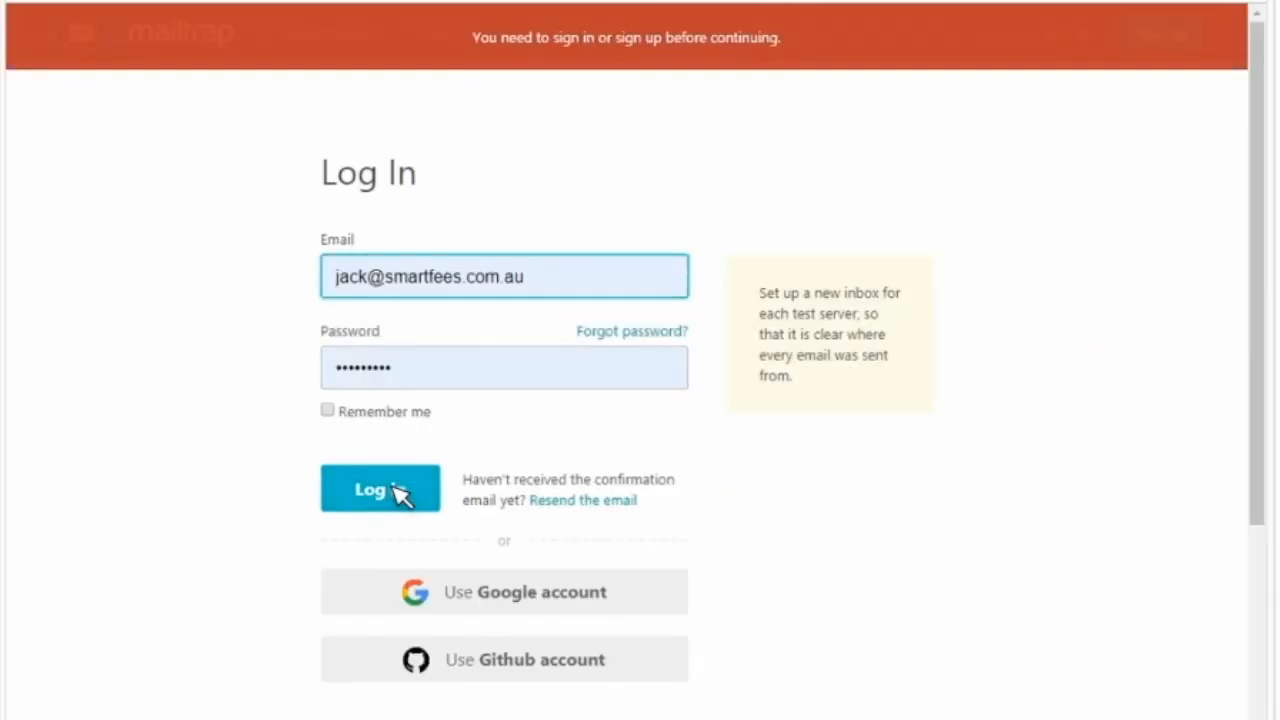
pyautogui.click(398, 491)
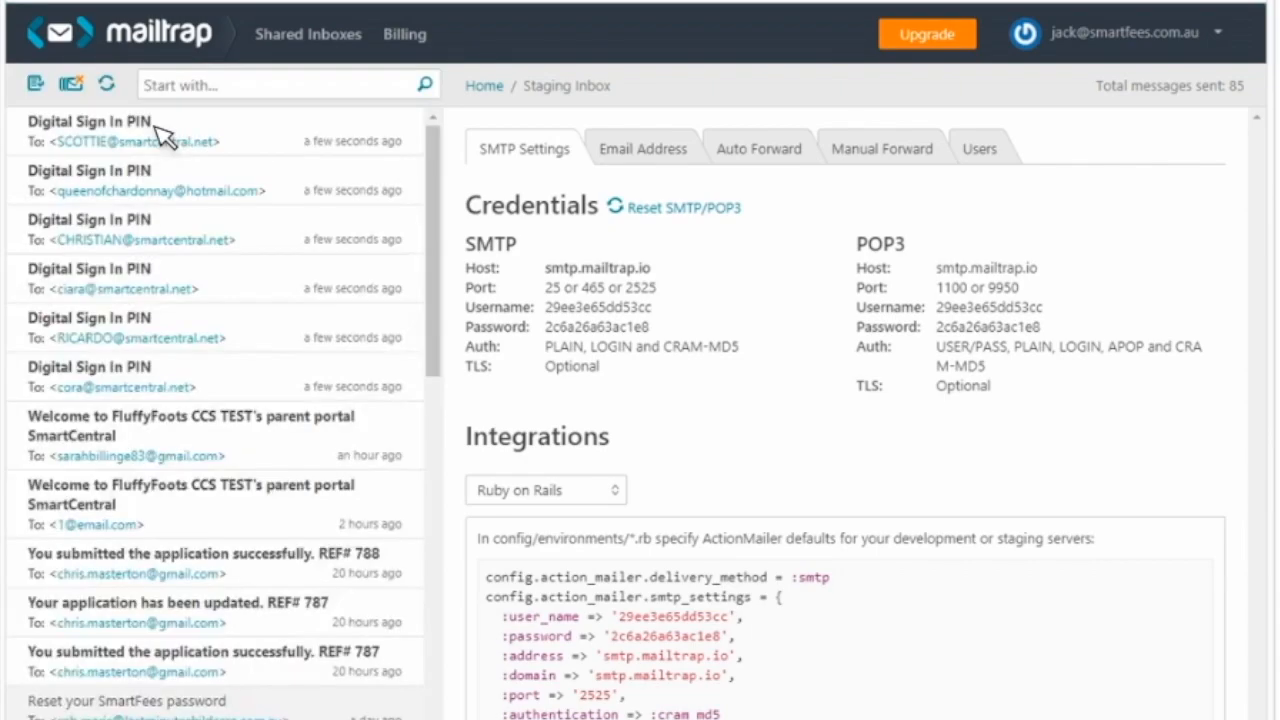
# - Open the newest Digital Sign In PIN email and check the parent's name in the greeting and the service name
pyautogui.click(160, 130)
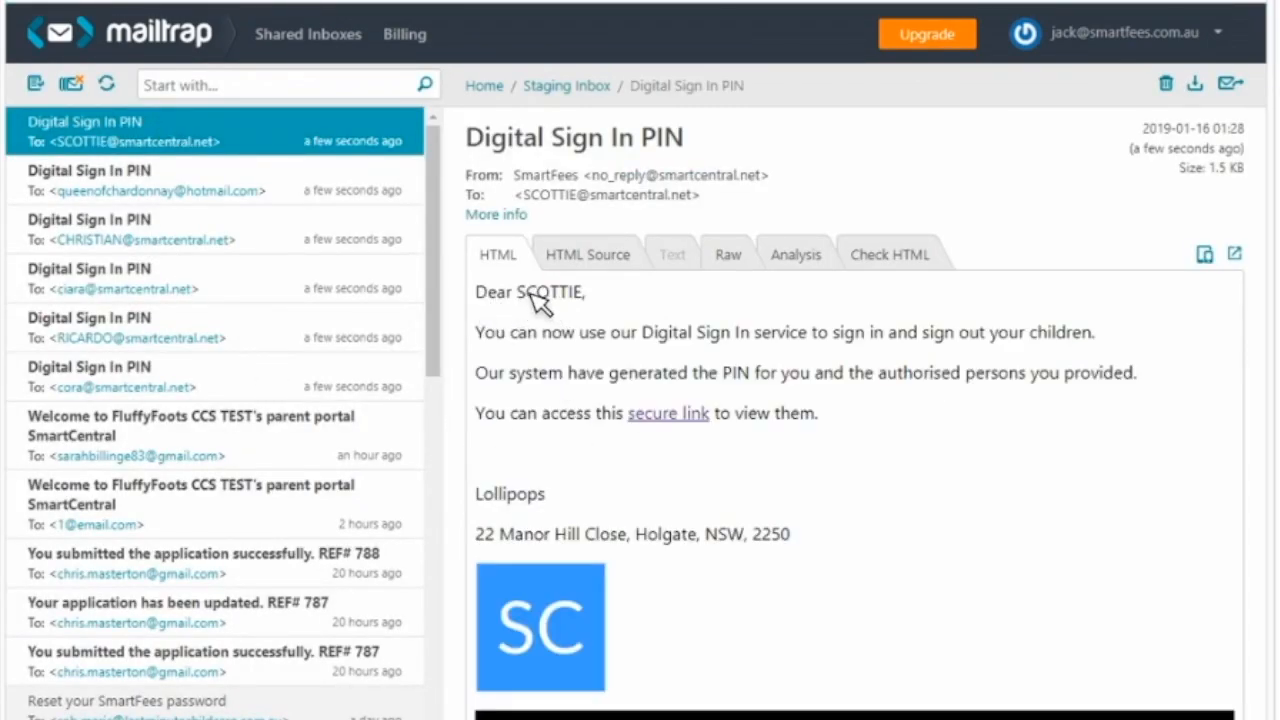
pyautogui.moveTo(518, 292); pyautogui.dragTo(588, 294)
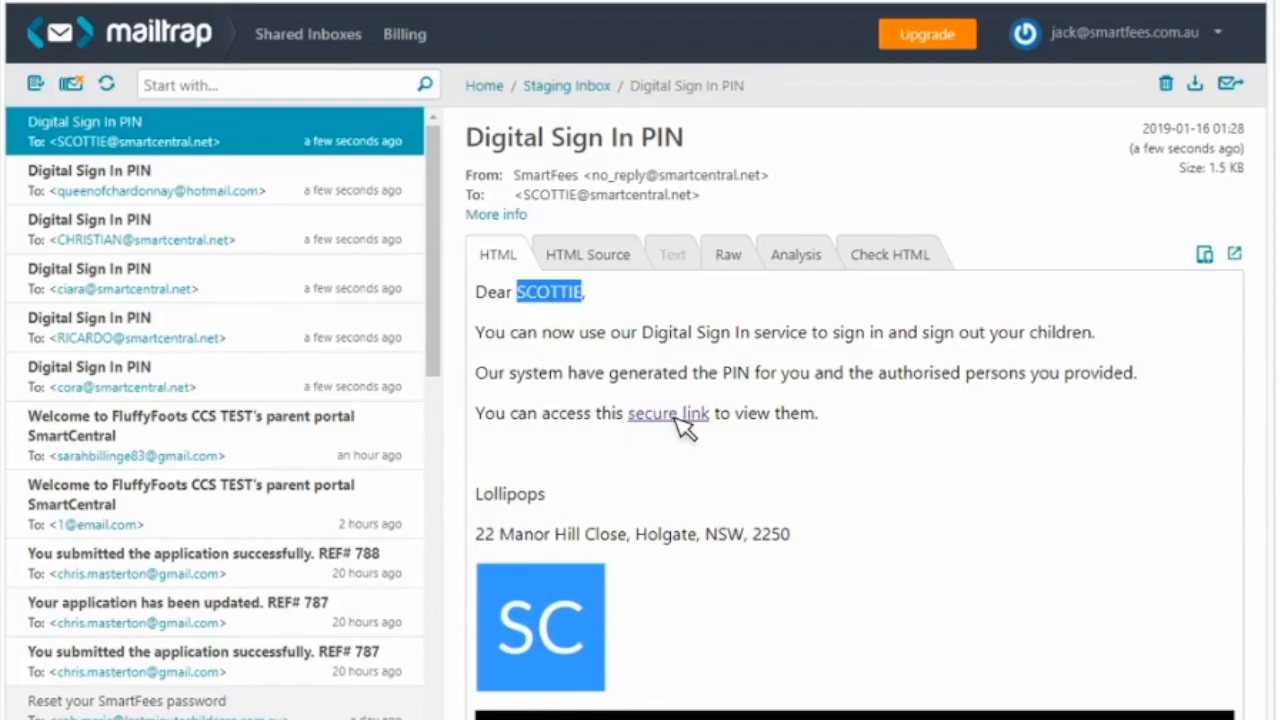
pyautogui.doubleClick(508, 494)
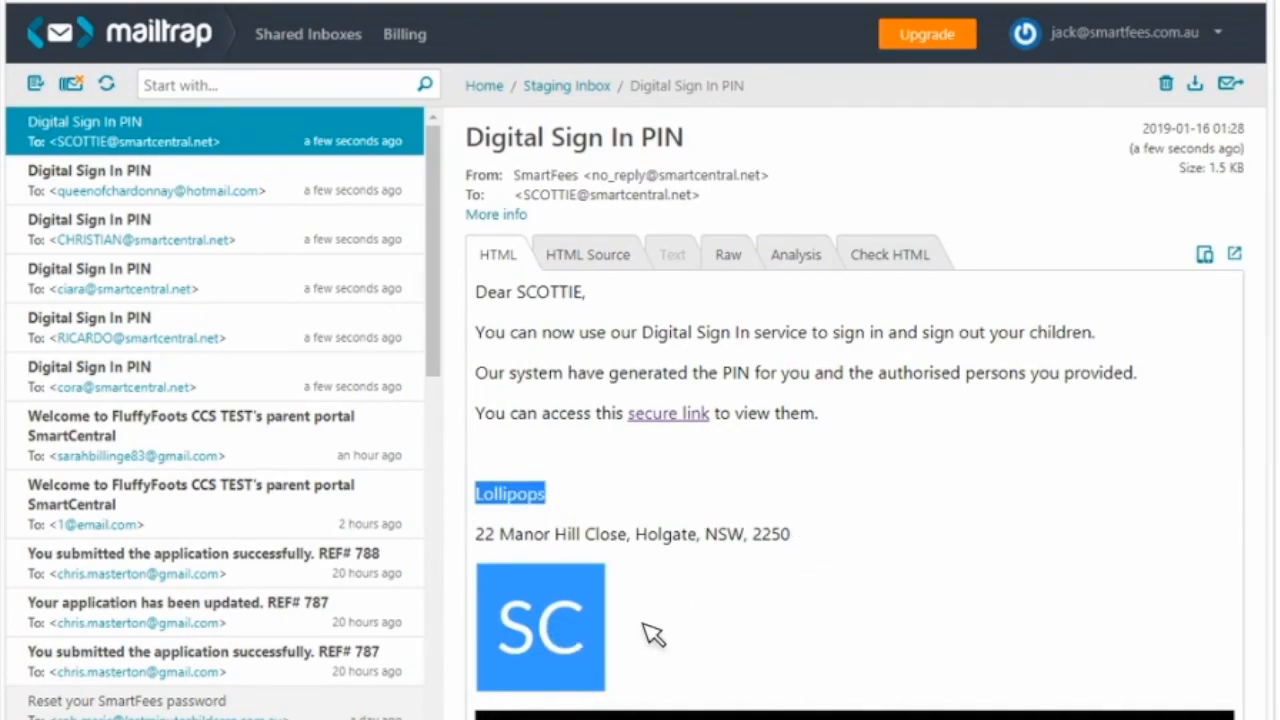
# - Follow the email's secure link and examine the parent's Digital Sign In PIN and the child's authorised contacts
pyautogui.click(686, 416)
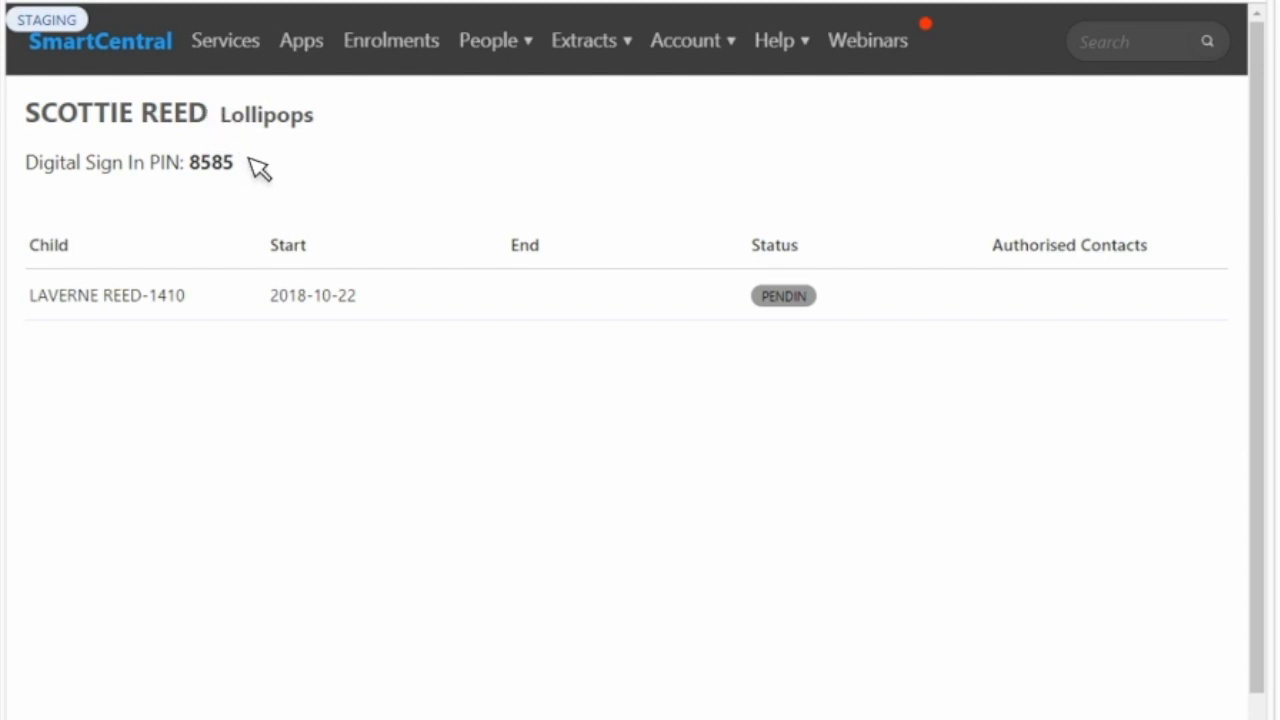
pyautogui.doubleClick(207, 165)
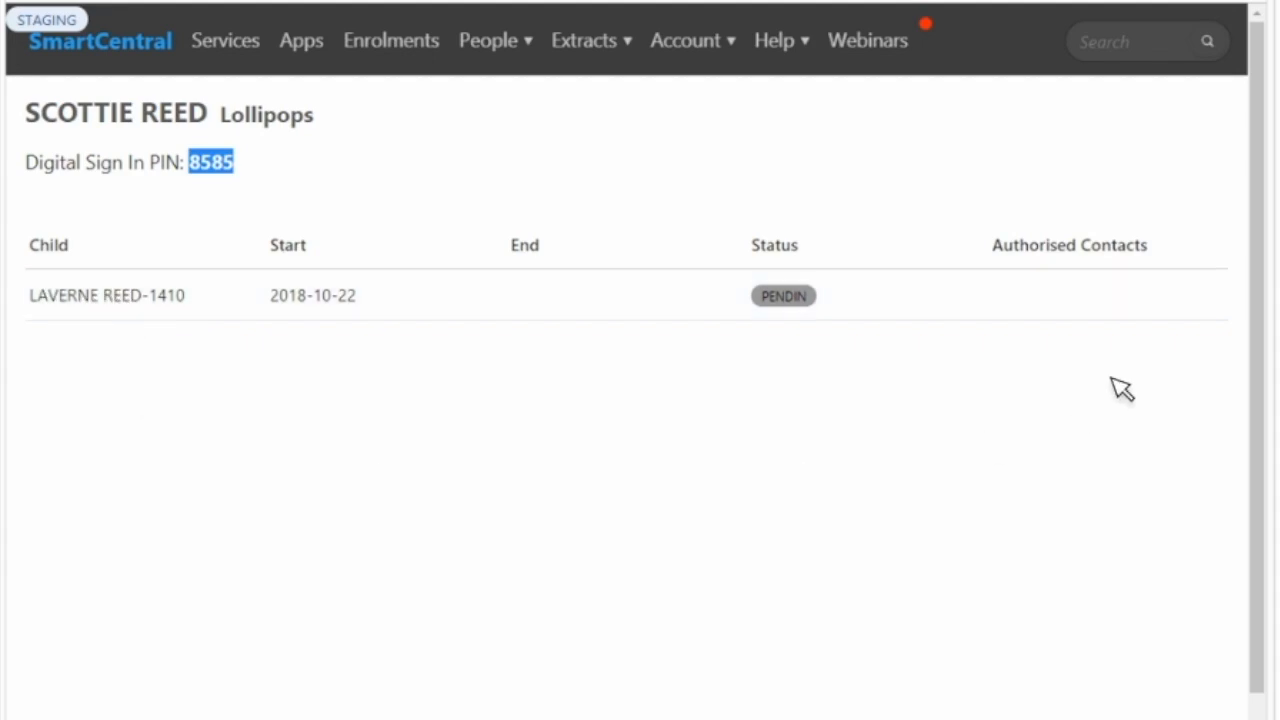
pyautogui.click(1198, 314)
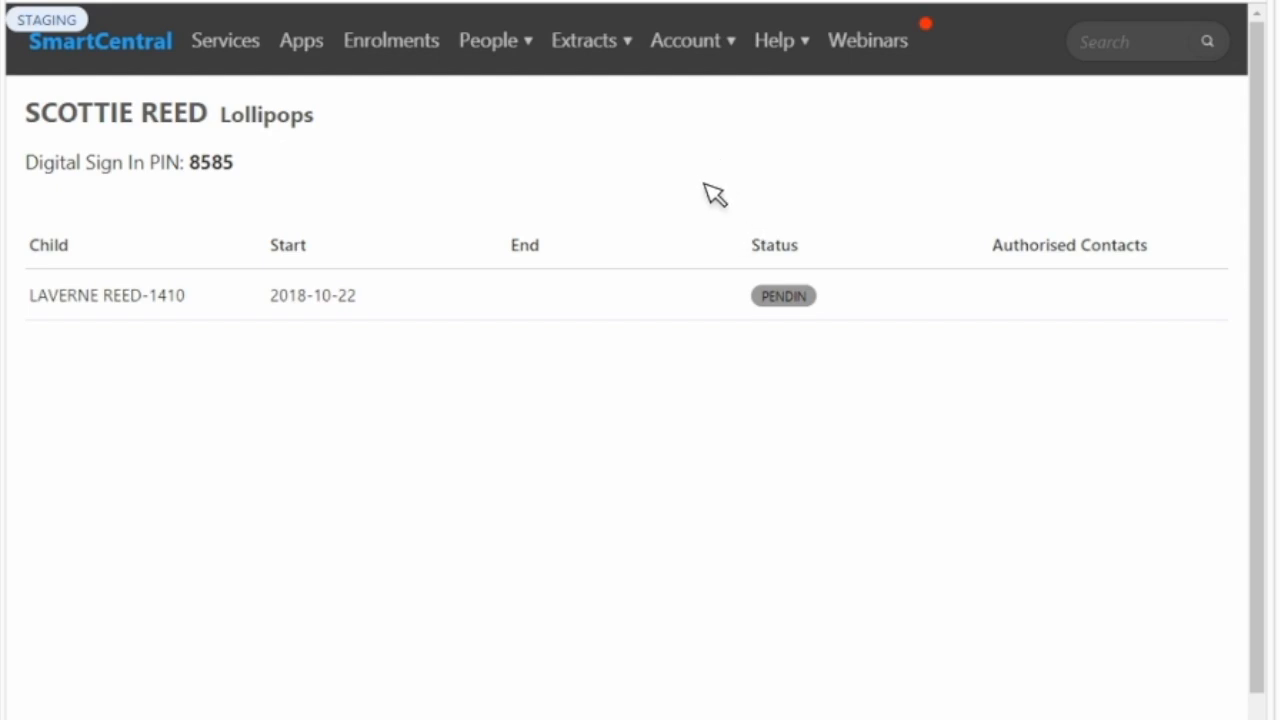
# - Open the signed-in account's own profile and examine its Pin field
pyautogui.click(735, 42)
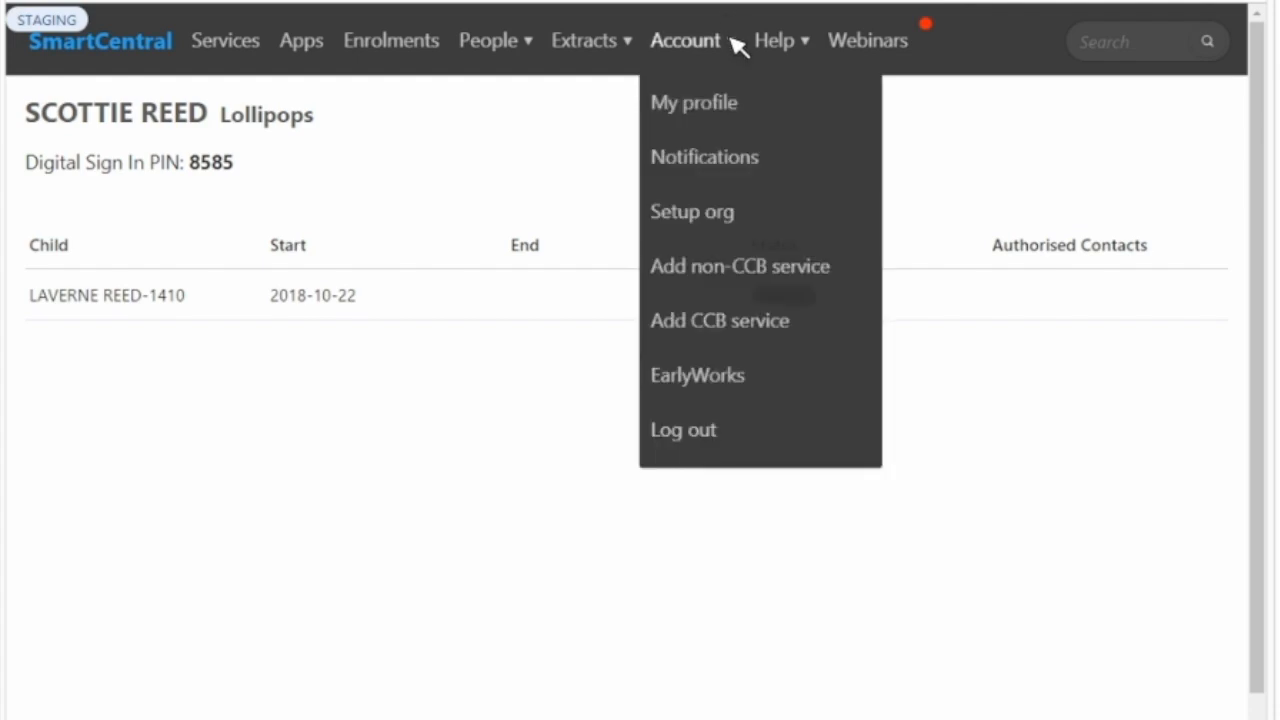
pyautogui.click(712, 108)
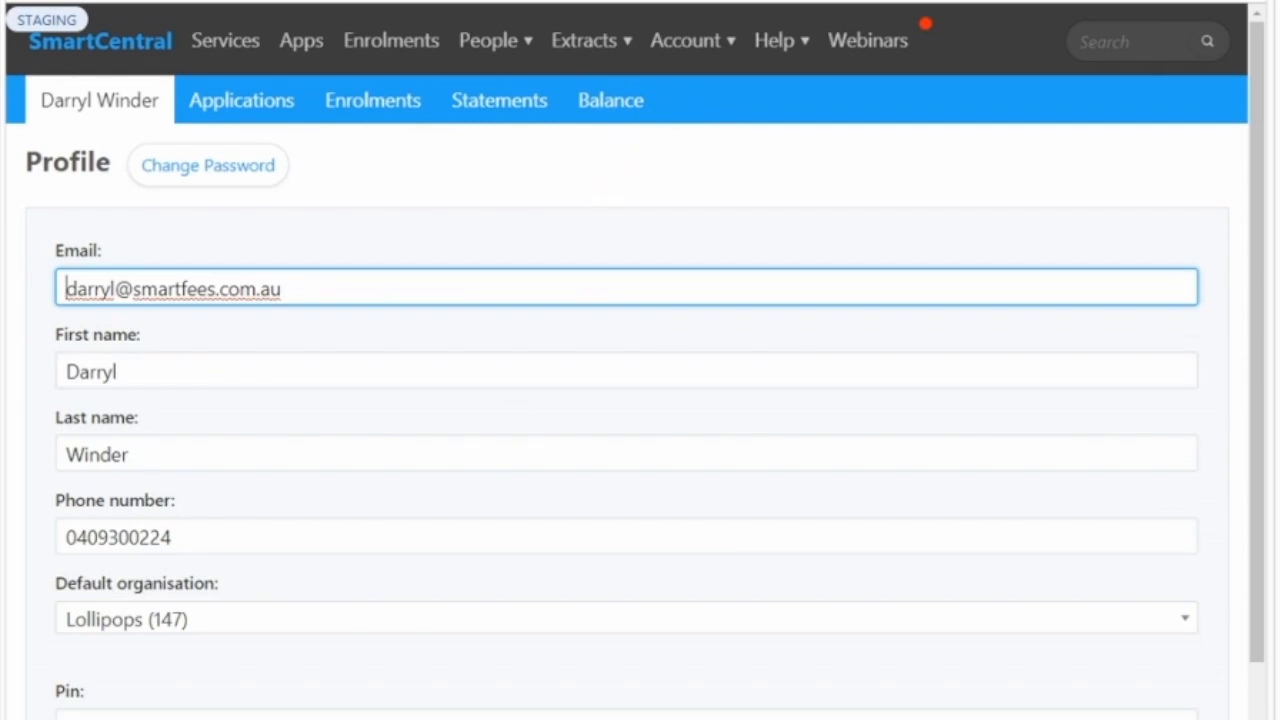
pyautogui.tripleClick(54, 690)
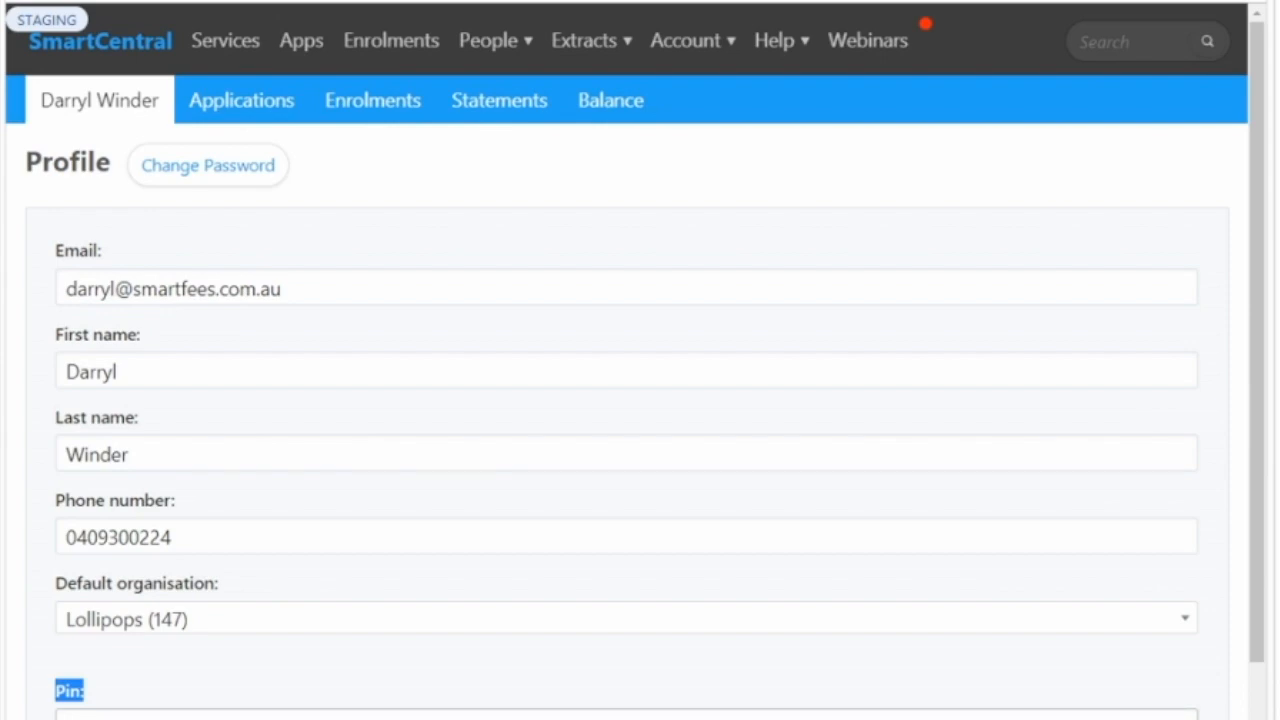
pyautogui.click(97, 716)
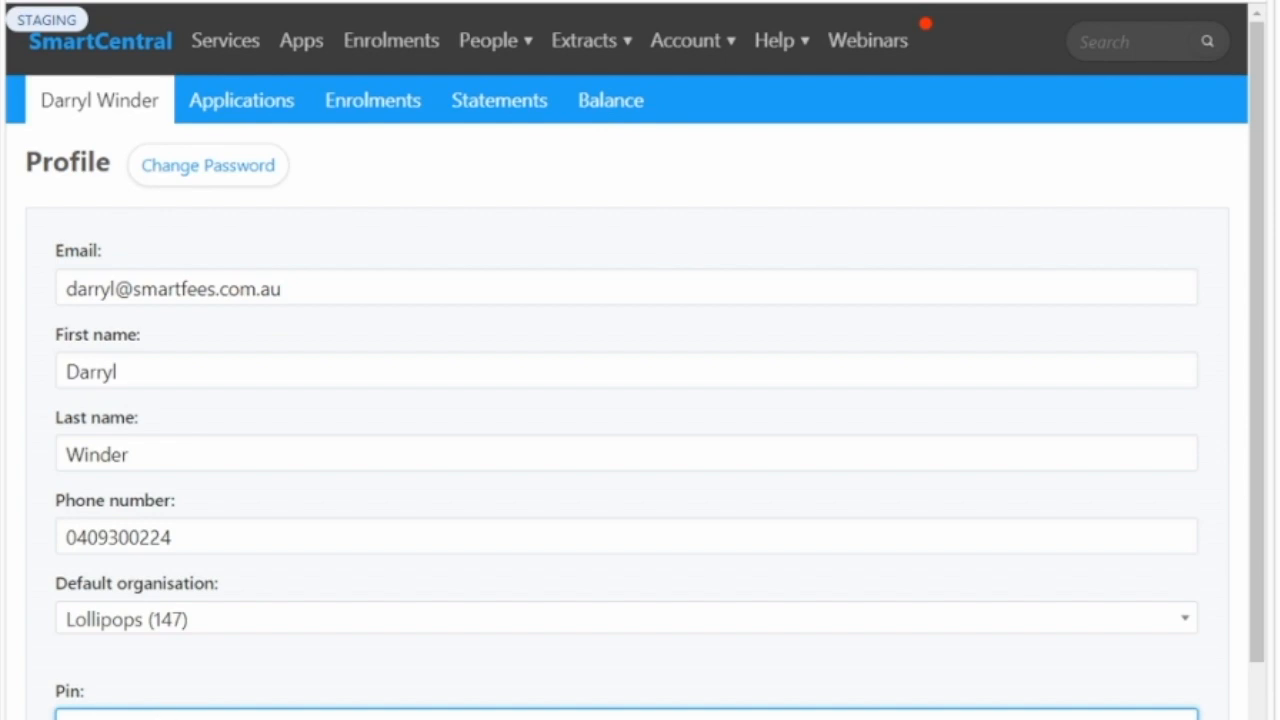
pyautogui.press('Tab')
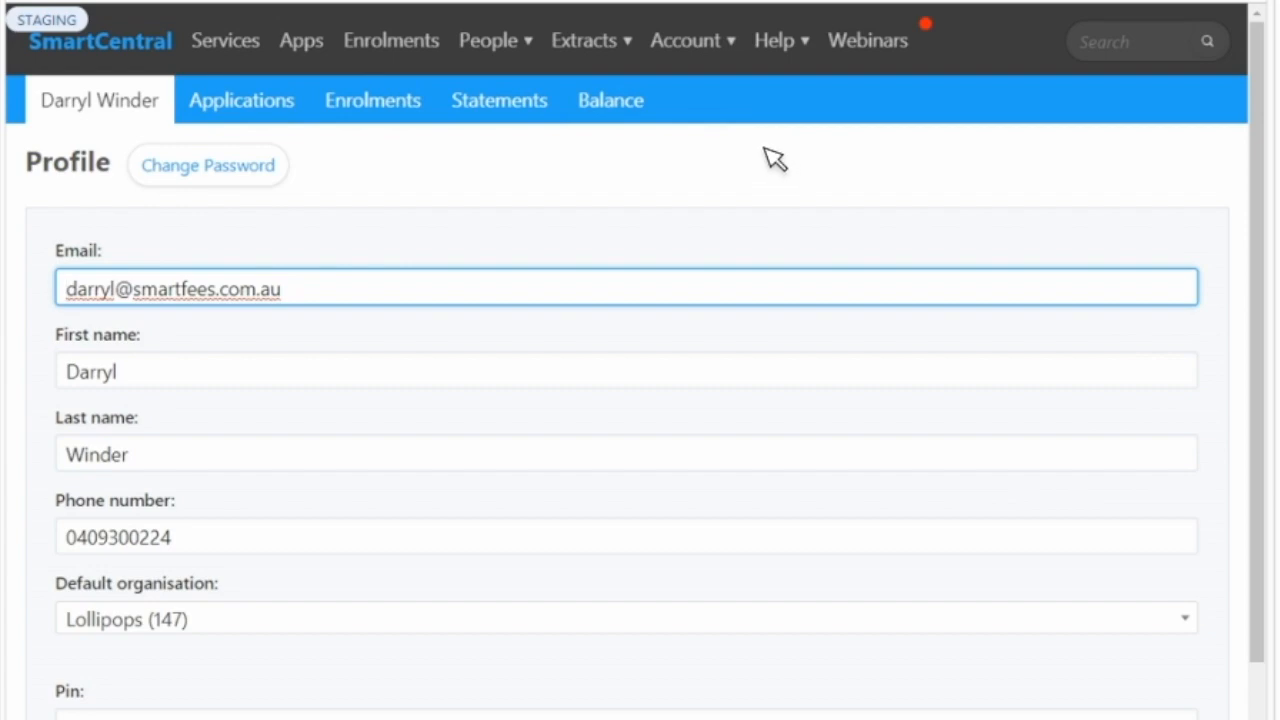
# - Log out of the SmartCentral account
pyautogui.click(735, 50)
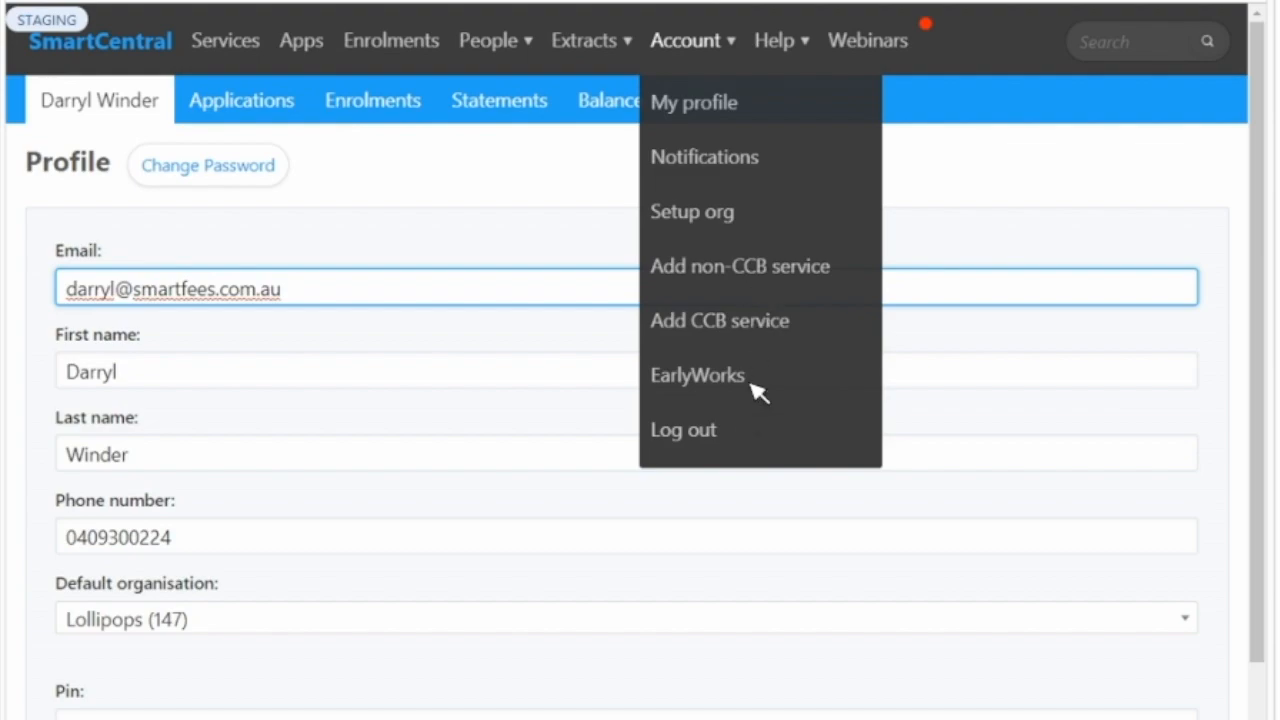
pyautogui.click(709, 434)
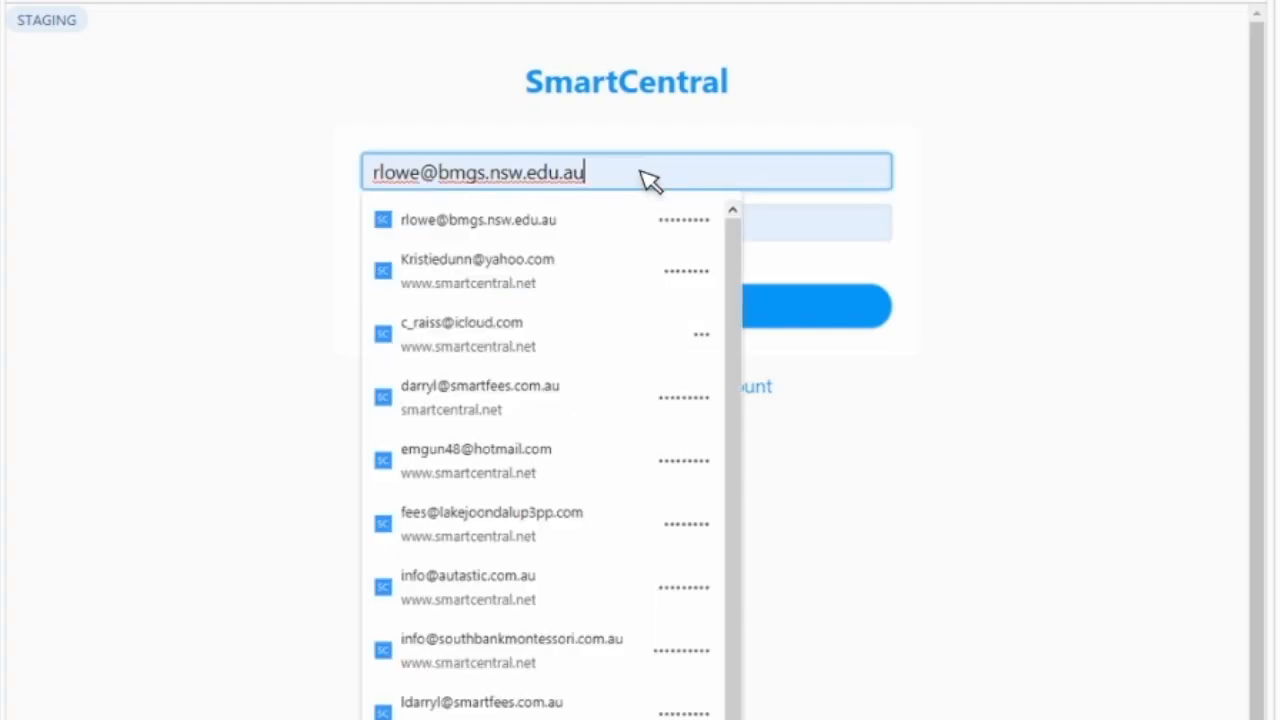
# - Log in with the centre's digital sign-in account, entering its email address and password
pyautogui.moveTo(651, 177); pyautogui.dragTo(277, 177)
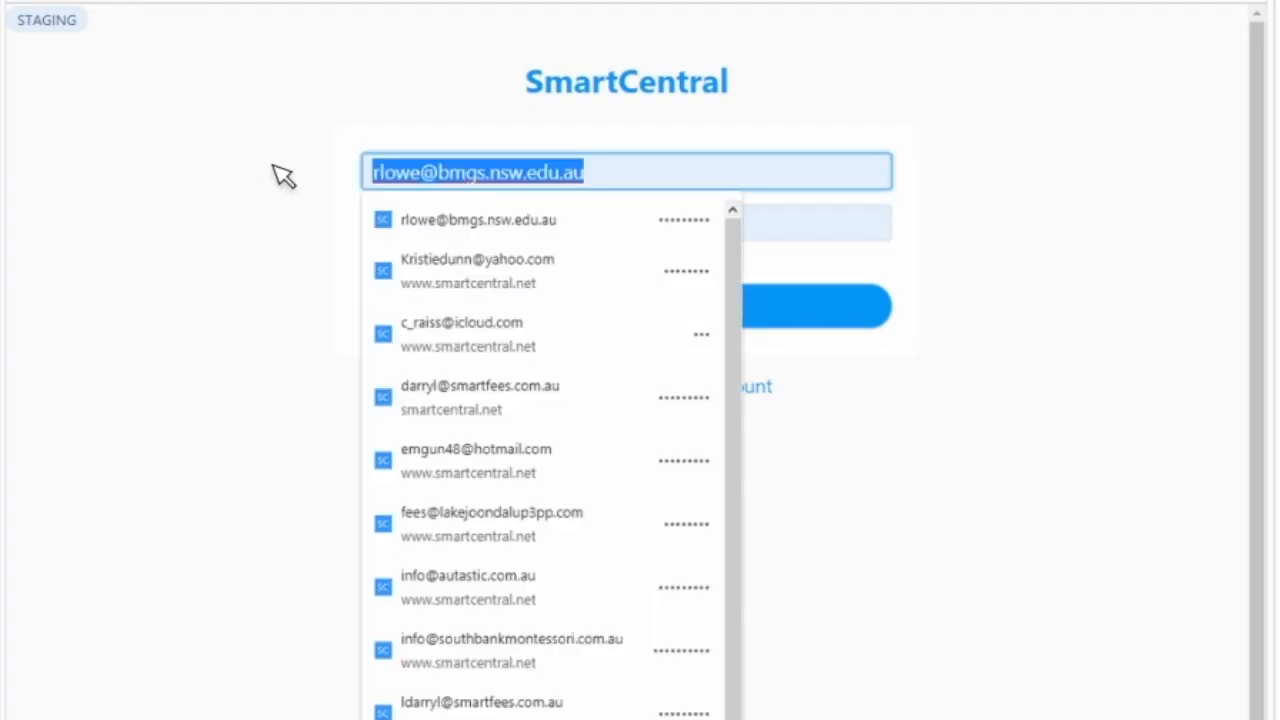
pyautogui.press('Tab')
pyautogui.click(818, 325)
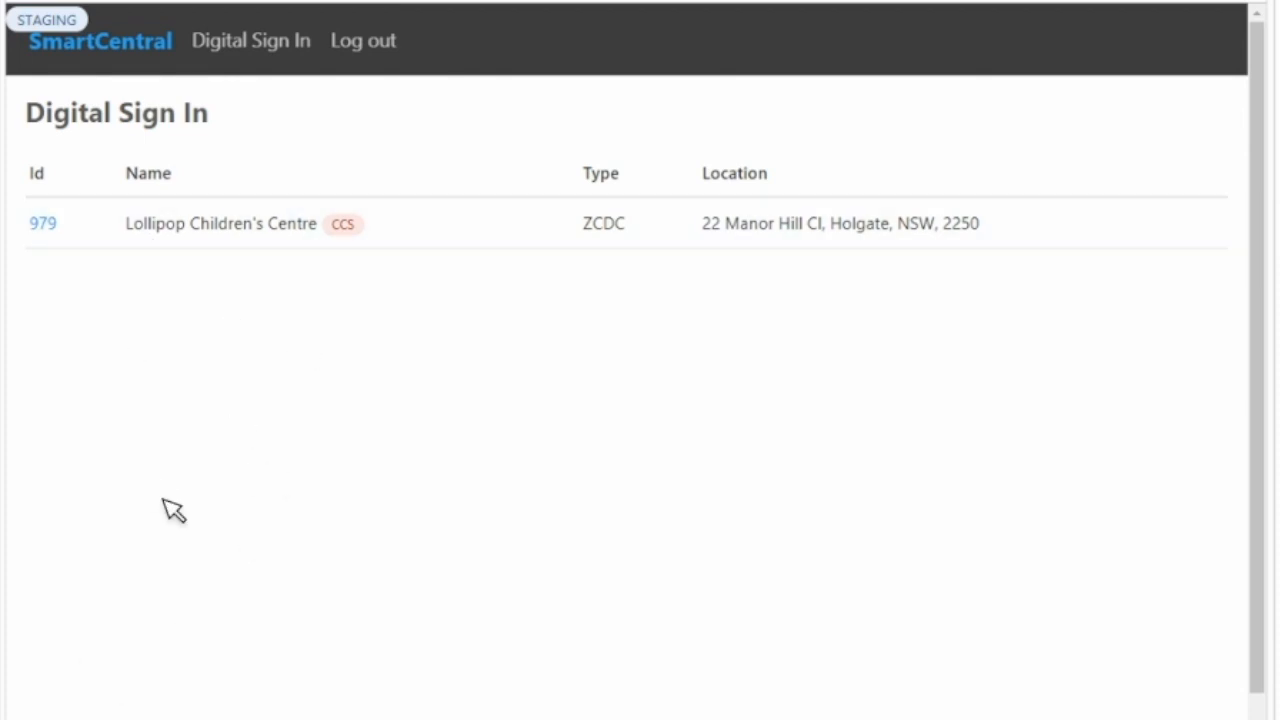
# - Open the attendance sheet for Lollipop Children's Centre and filter it to the Salamanders room
pyautogui.click(42, 223)
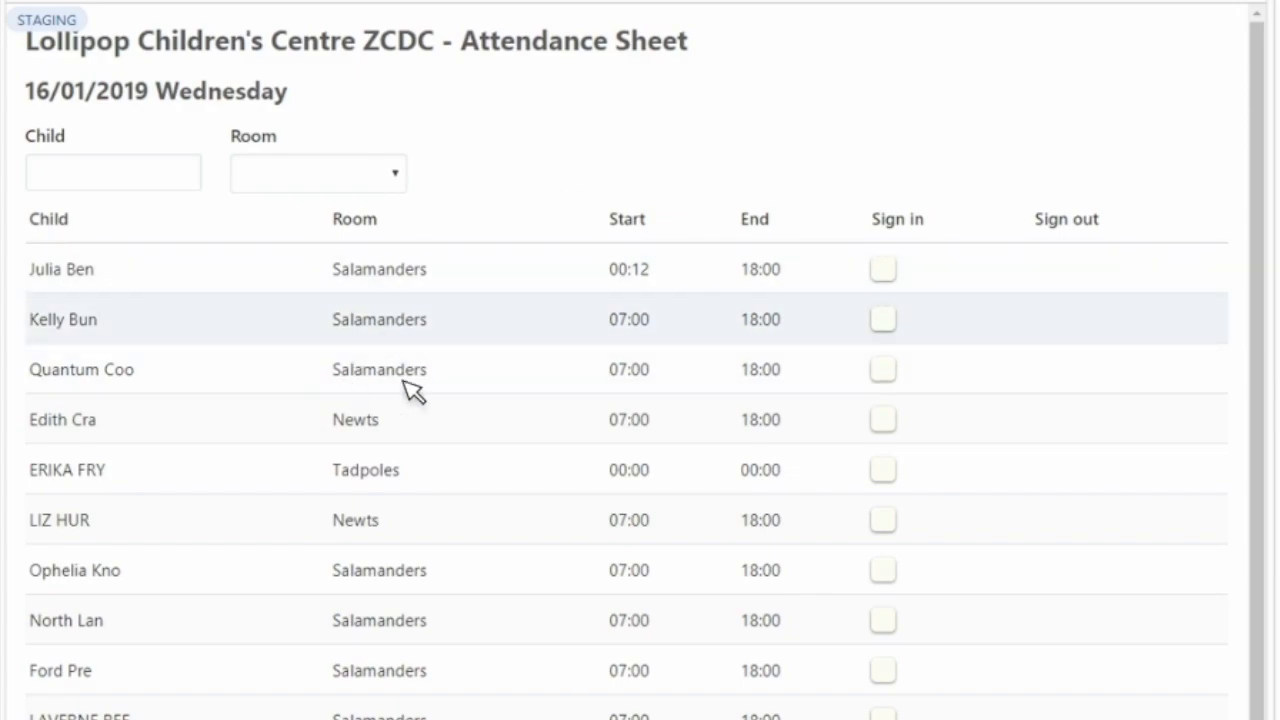
pyautogui.click(322, 186)
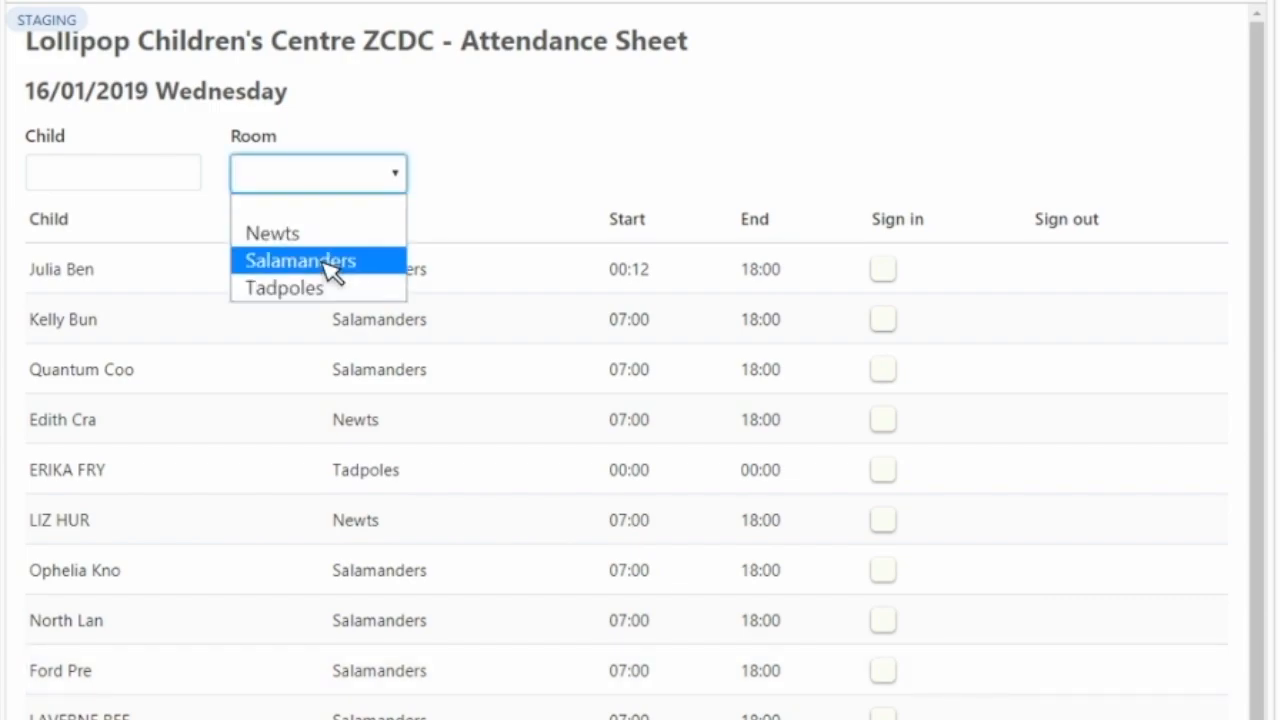
pyautogui.click(330, 262)
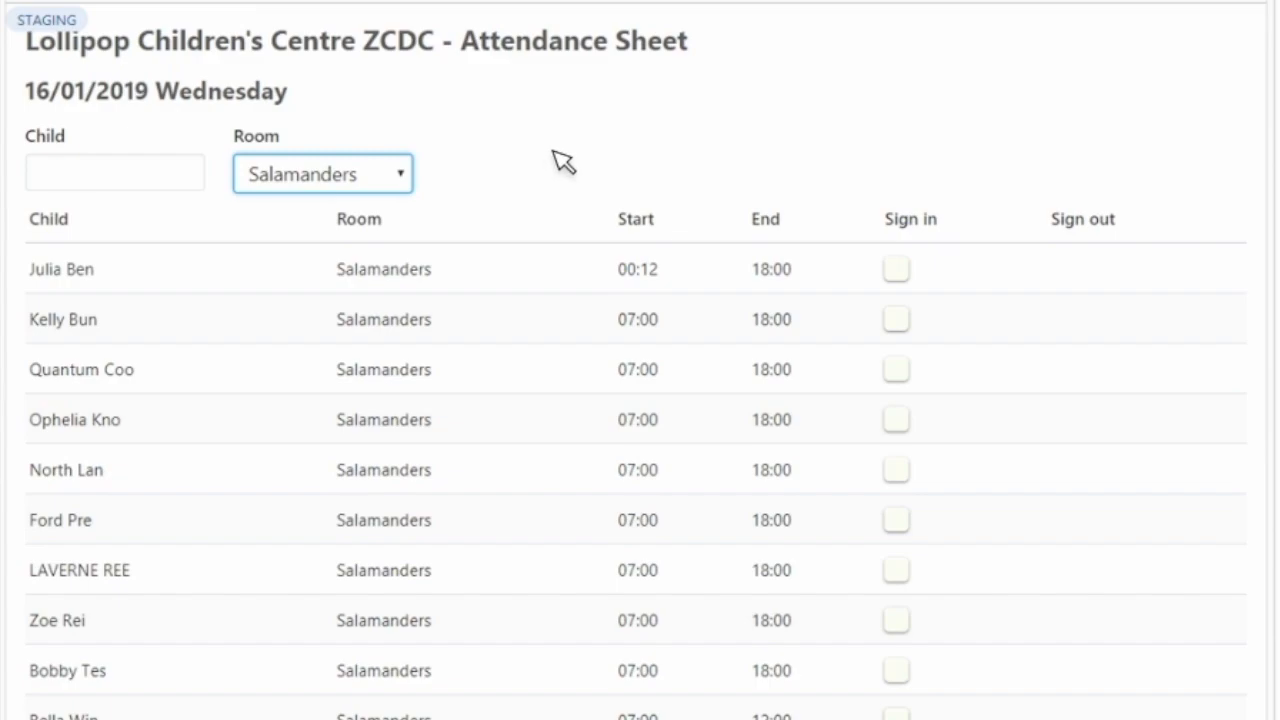
pyautogui.click(630, 145)
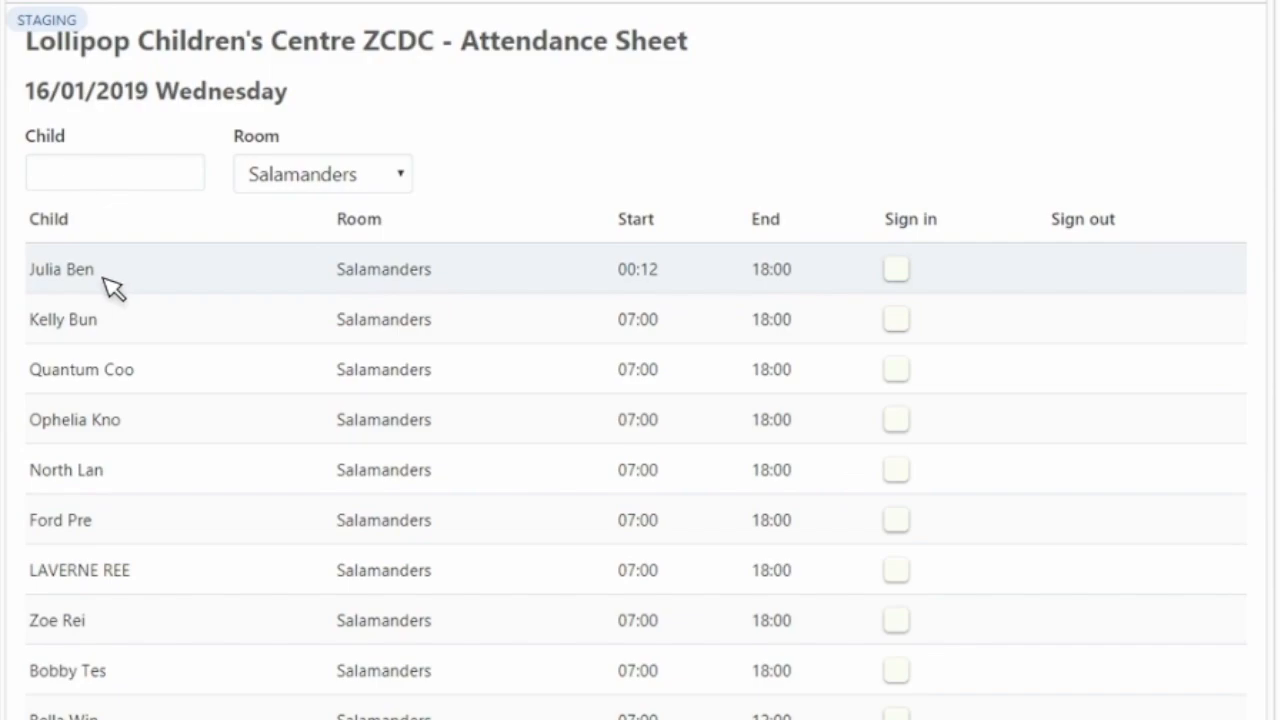
# - Examine how the children's surnames are shortened in the first rows of the attendance sheet
pyautogui.moveTo(94, 280); pyautogui.dragTo(74, 281)
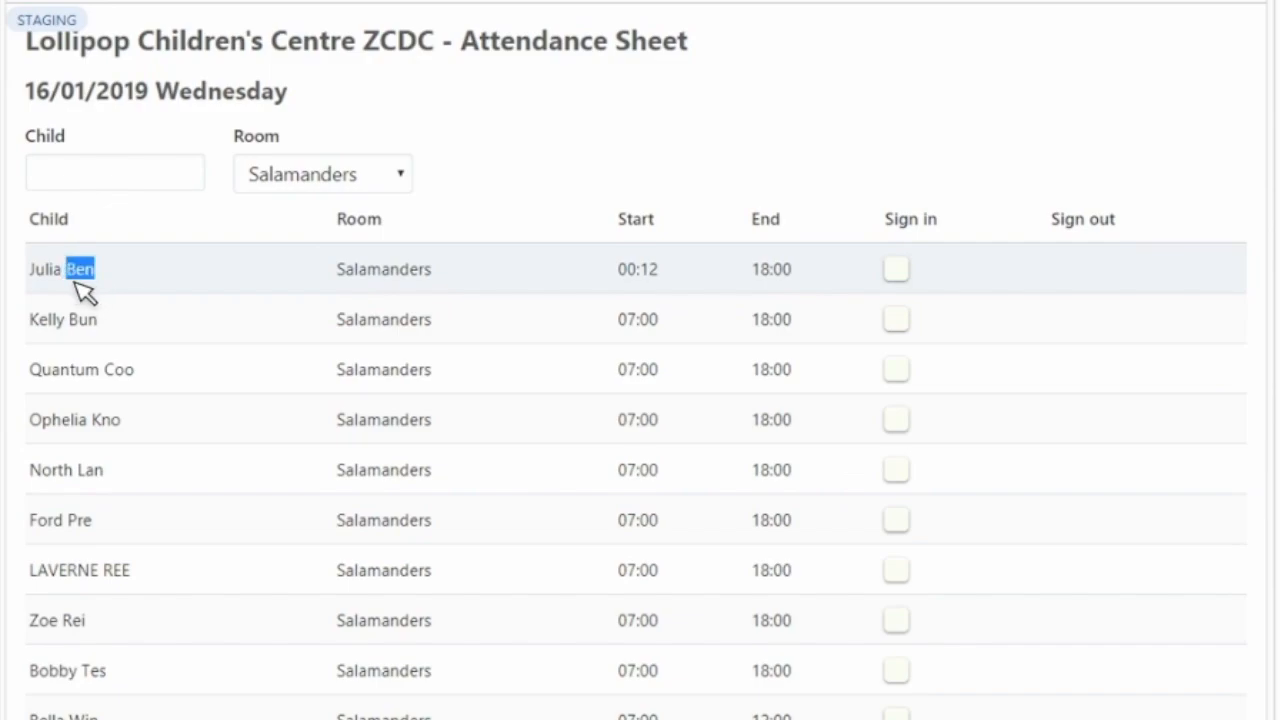
pyautogui.moveTo(100, 324); pyautogui.dragTo(68, 322)
pyautogui.moveTo(100, 278); pyautogui.dragTo(68, 278)
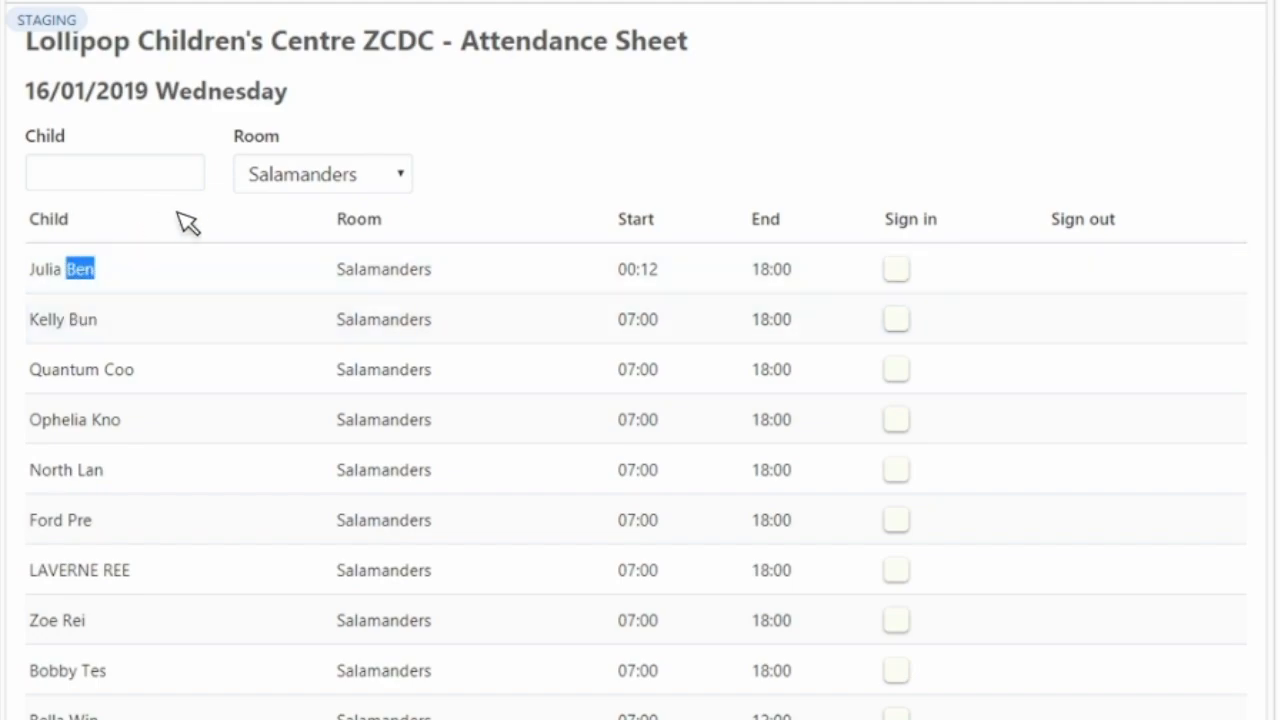
pyautogui.click(157, 260)
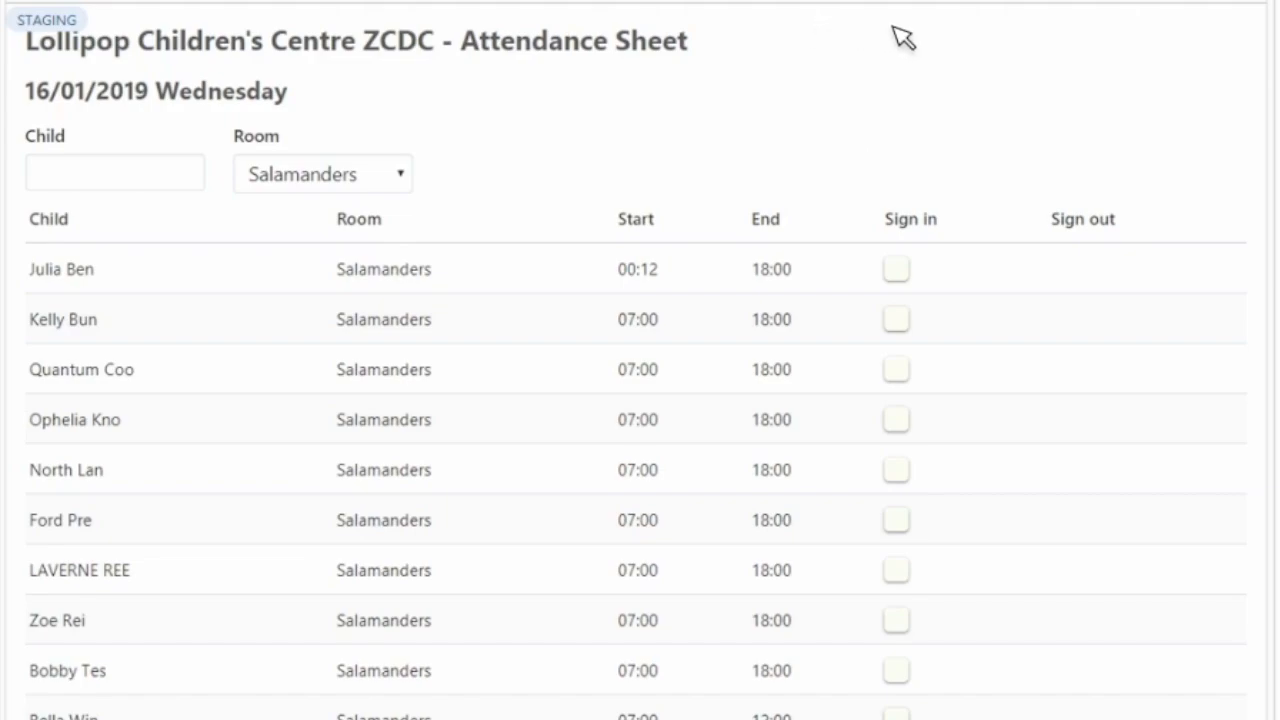
# - Start signing in the first listed child as Staff, enter the Staff PIN and verify it
pyautogui.click(902, 274)
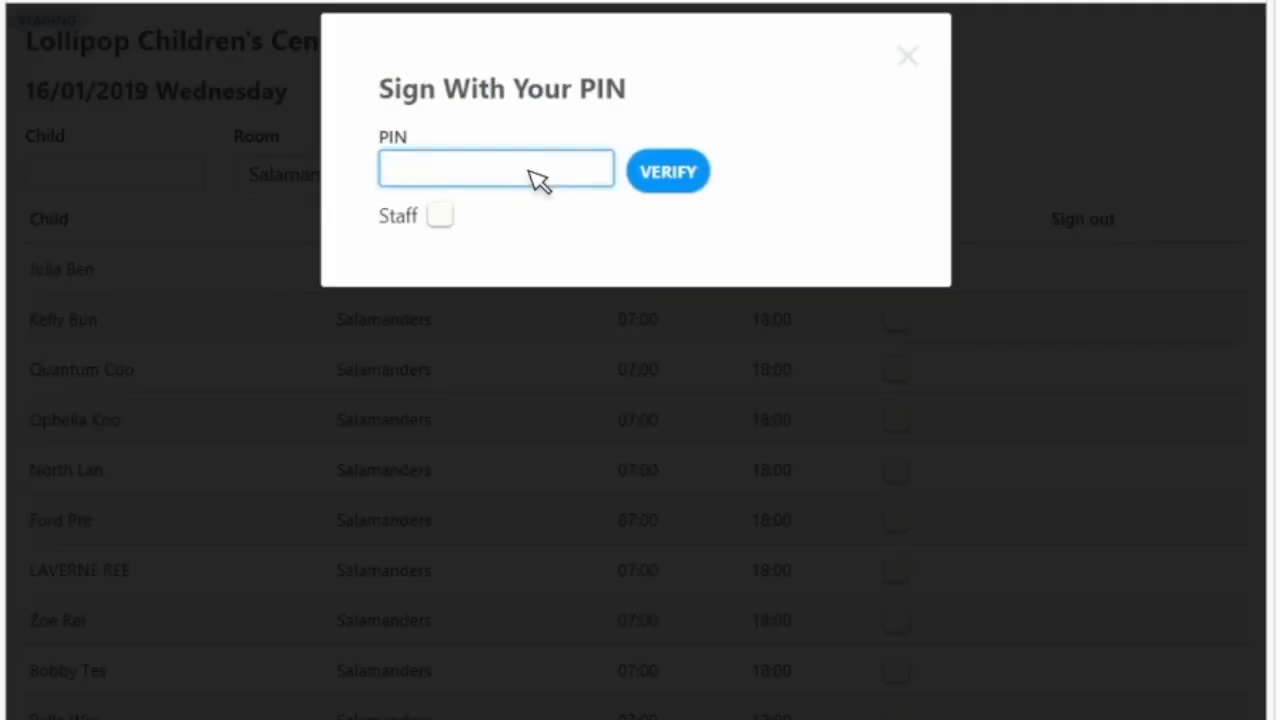
pyautogui.click(537, 175)
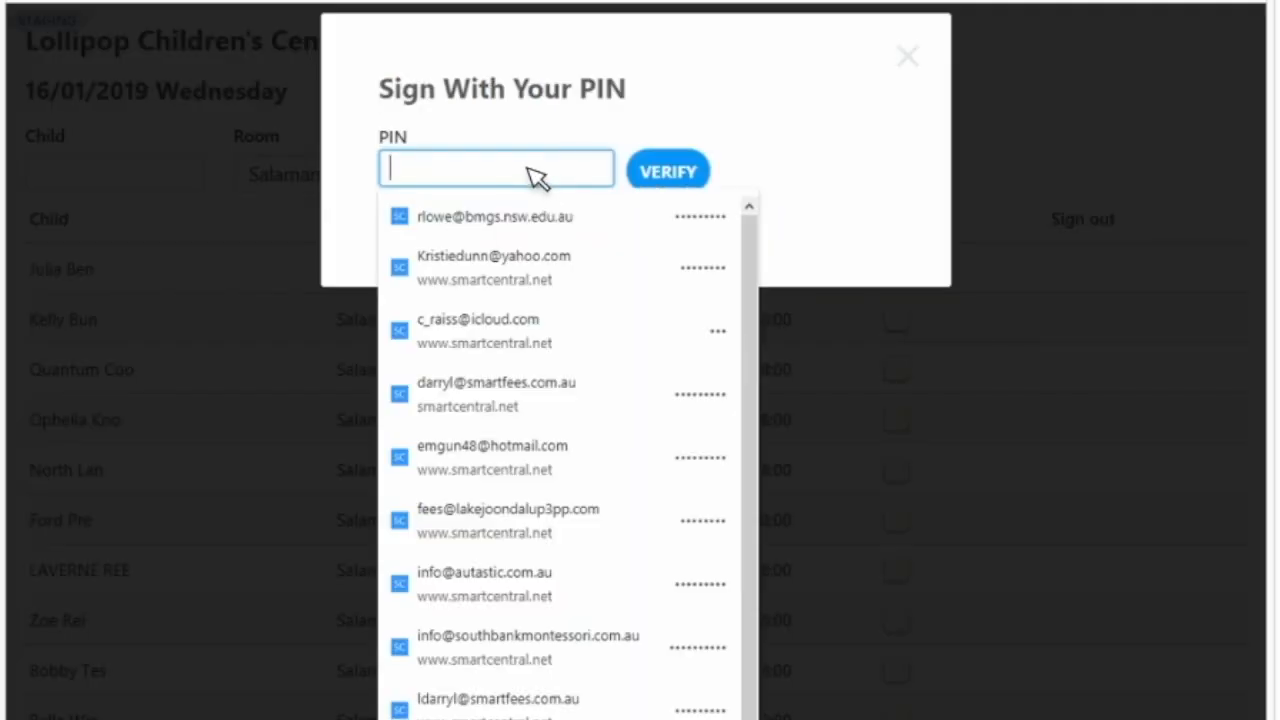
pyautogui.click(349, 180)
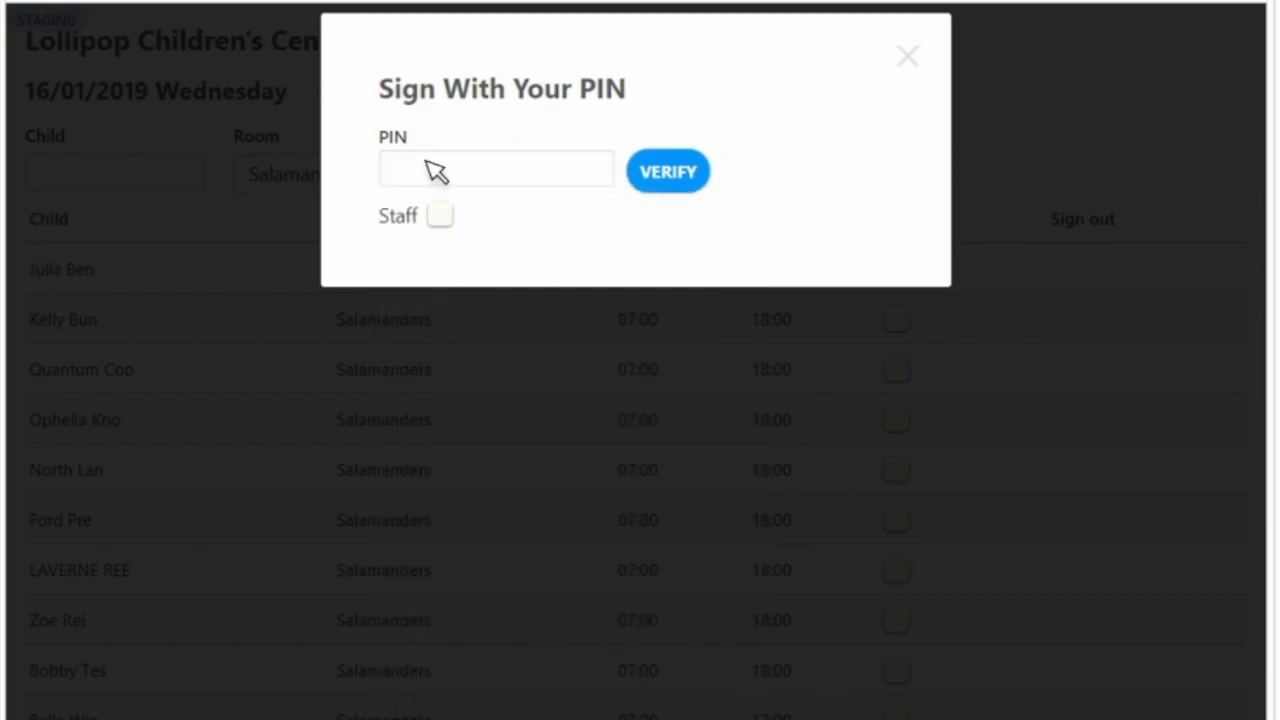
pyautogui.click(444, 215)
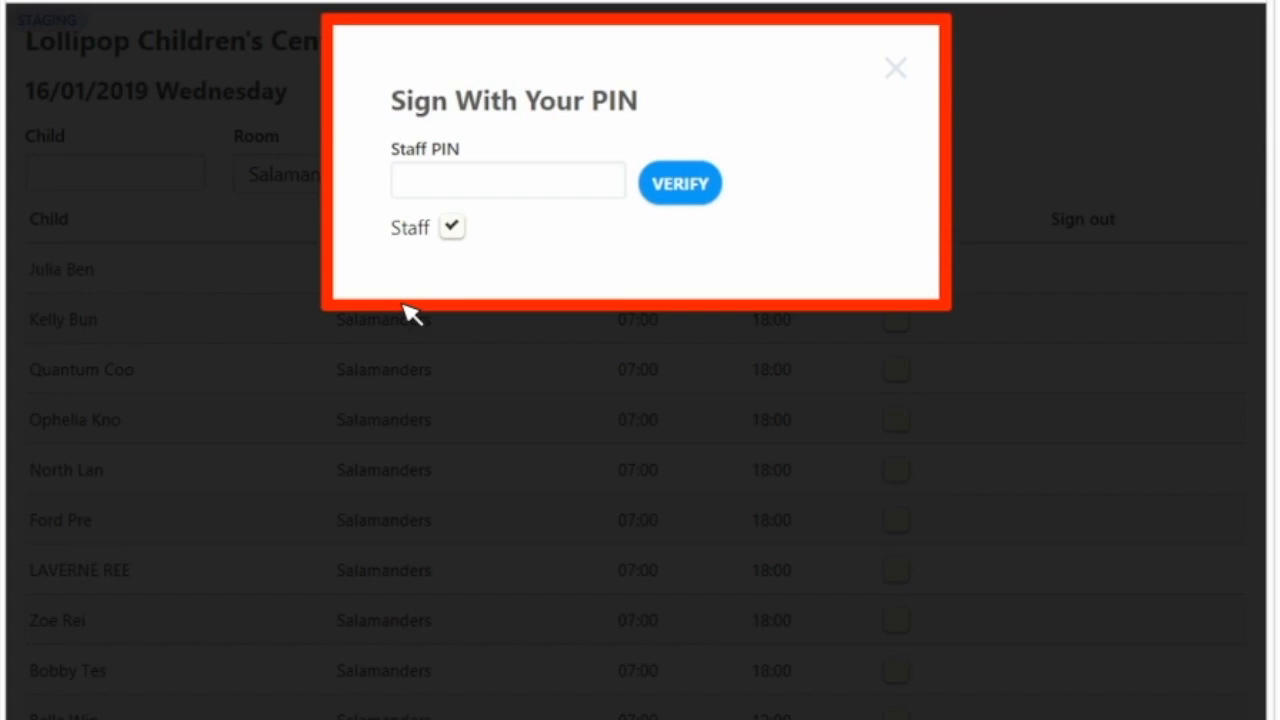
pyautogui.click(507, 191)
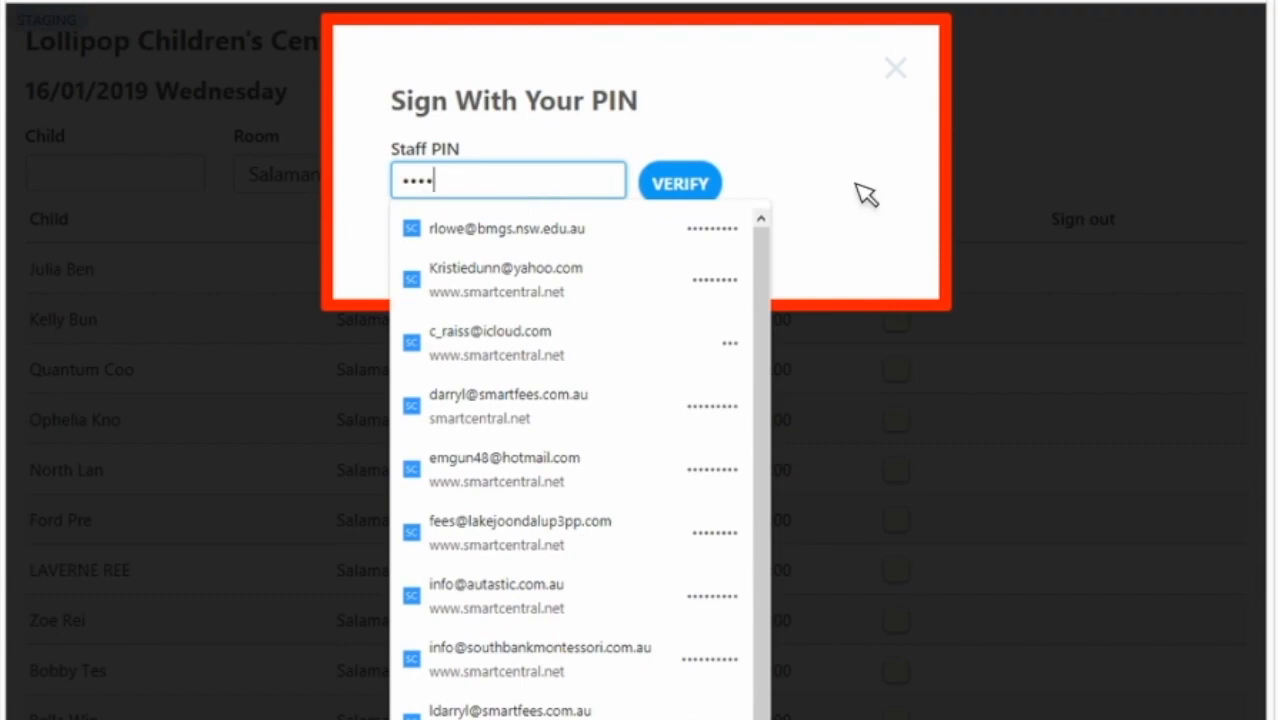
pyautogui.click(681, 184)
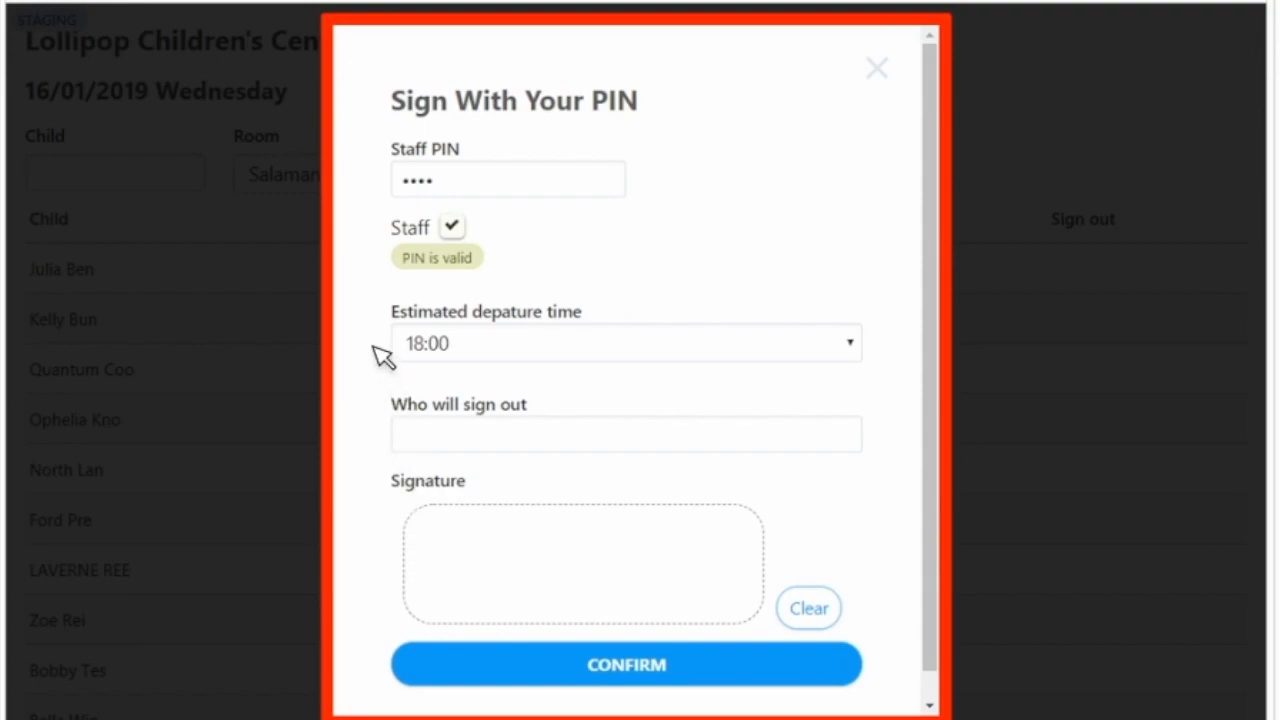
# - Set the estimated departure time to 17:45 and enter the full name of the person who will sign out
pyautogui.click(462, 350)
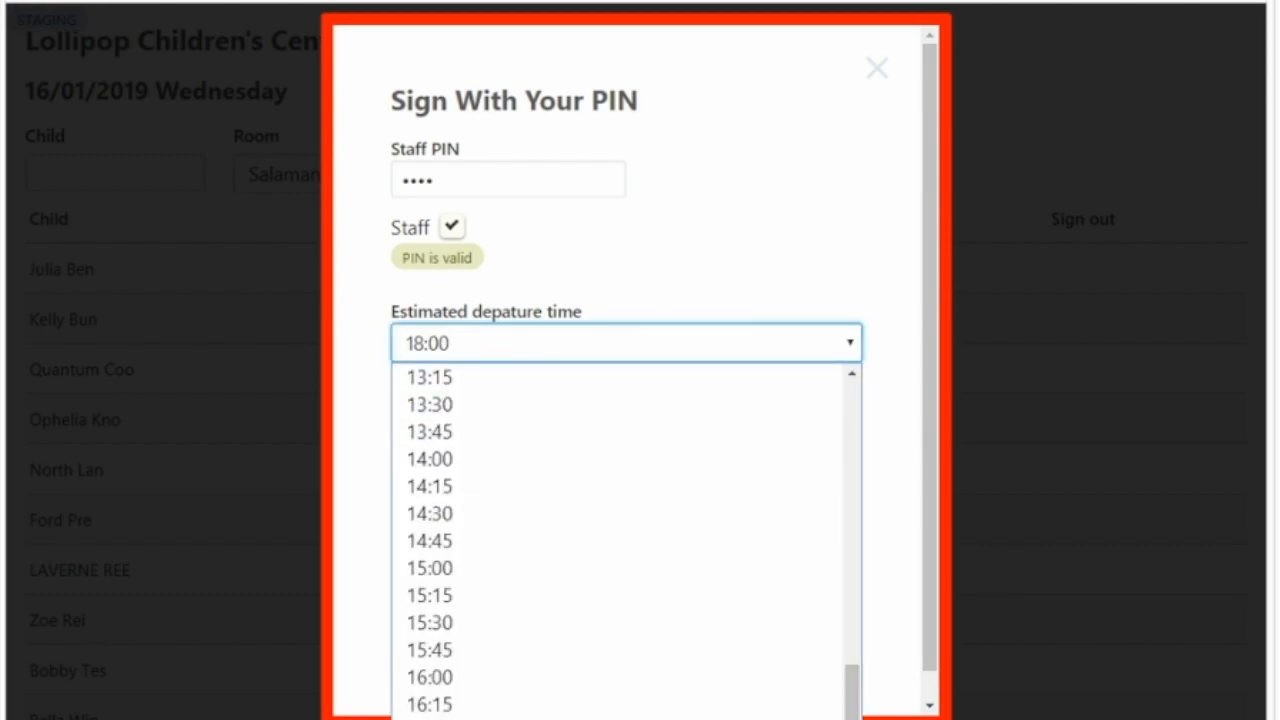
pyautogui.click(590, 716)
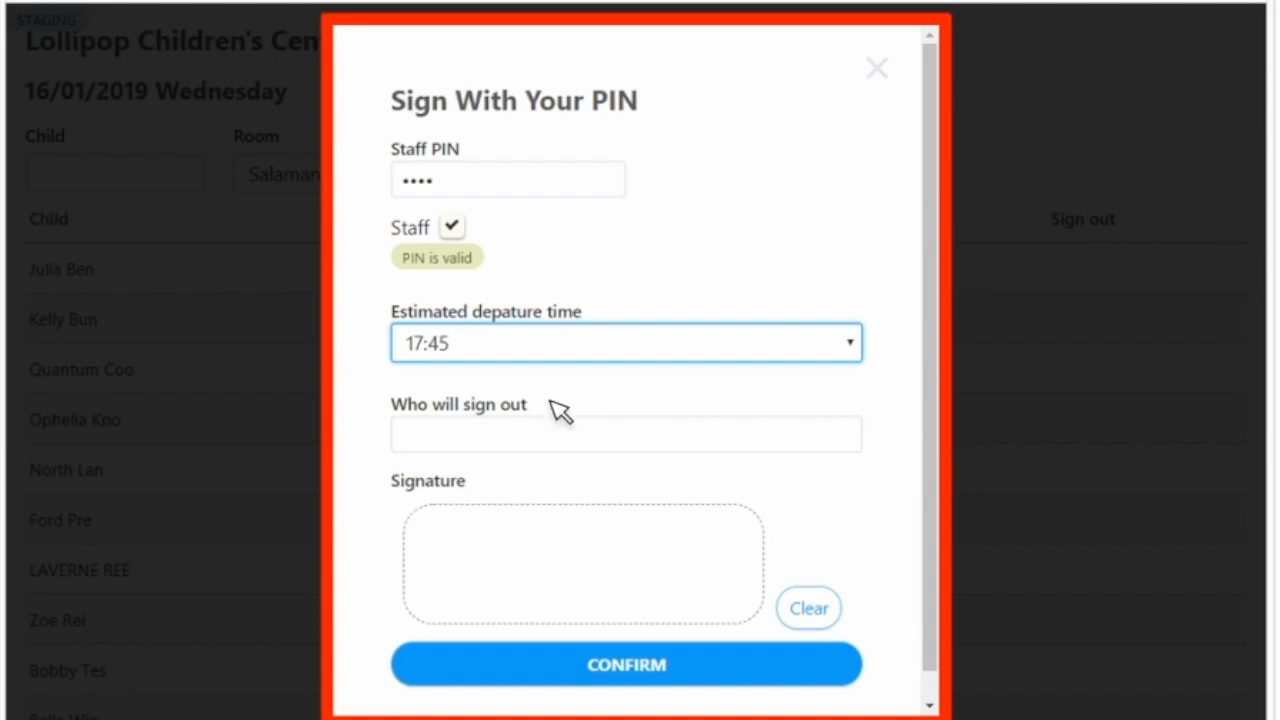
pyautogui.click(524, 443)
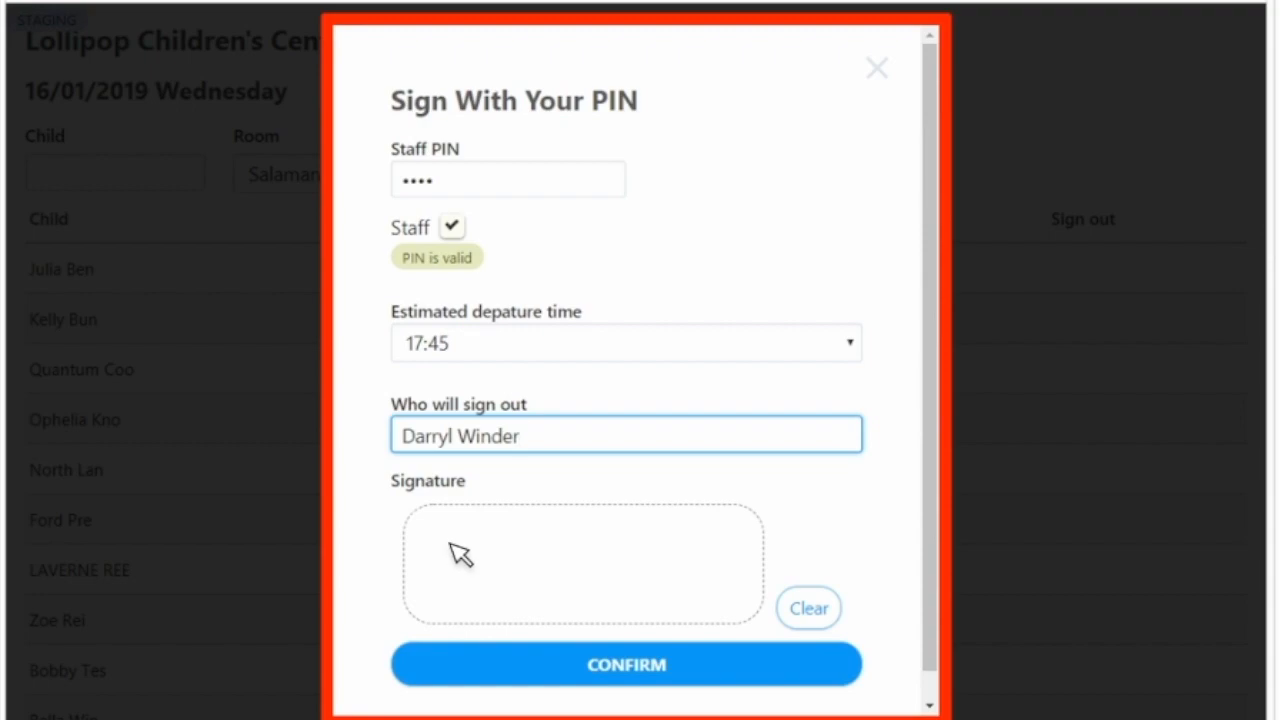
# - Draw a trial signature in the Signature box and clear it
pyautogui.moveTo(462, 522); pyautogui.dragTo(430, 596)
pyautogui.moveTo(456, 516)
pyautogui.mouseDown()
pyautogui.moveTo(434, 566)
pyautogui.moveTo(491, 571)
pyautogui.moveTo(511, 519)
pyautogui.moveTo(468, 568)
pyautogui.moveTo(570, 525)
pyautogui.moveTo(606, 561)
pyautogui.moveTo(750, 579)
pyautogui.mouseUp()
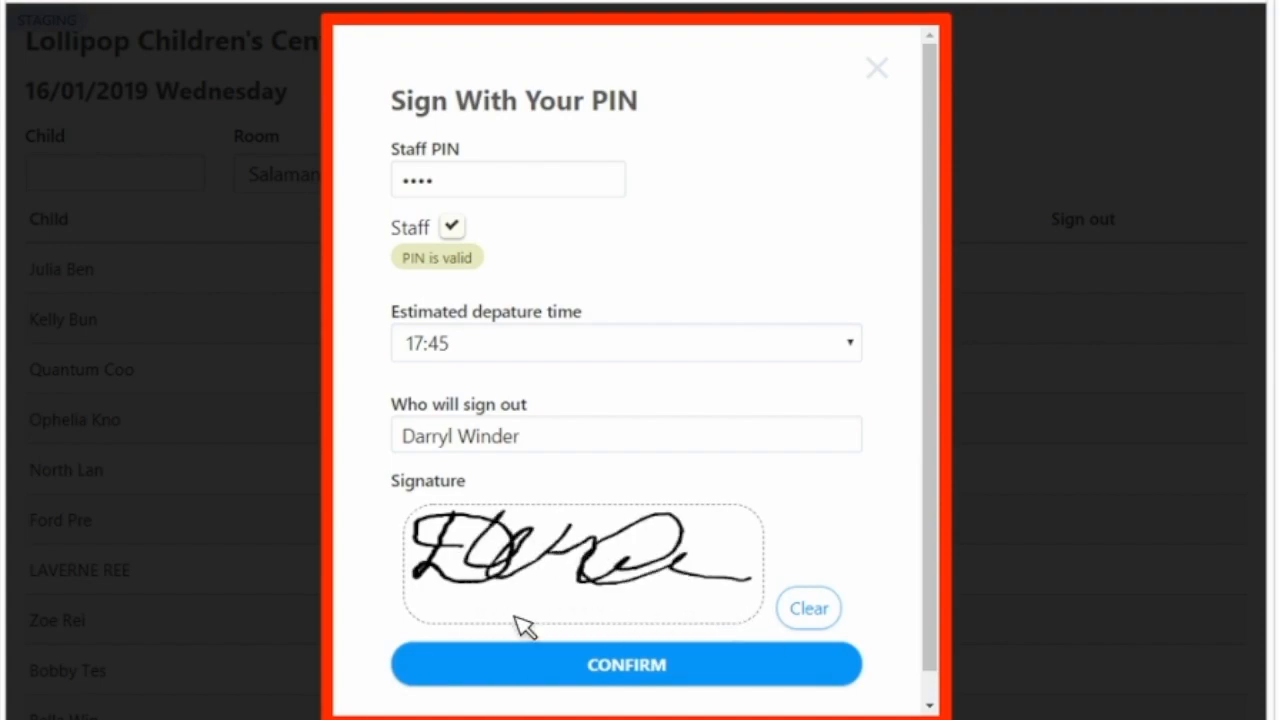
pyautogui.click(826, 608)
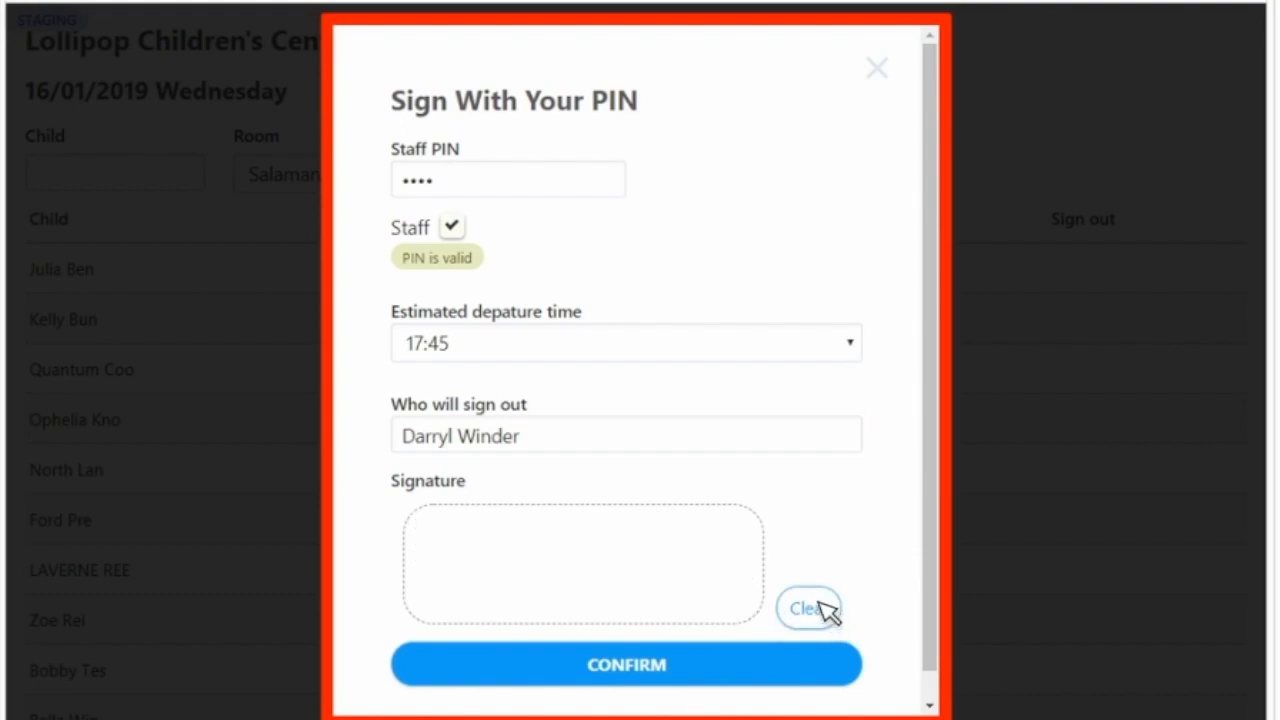
# - Draw the signature again, confirm the child's sign-in and dismiss the browser's password-saving prompt
pyautogui.moveTo(450, 515); pyautogui.dragTo(410, 570)
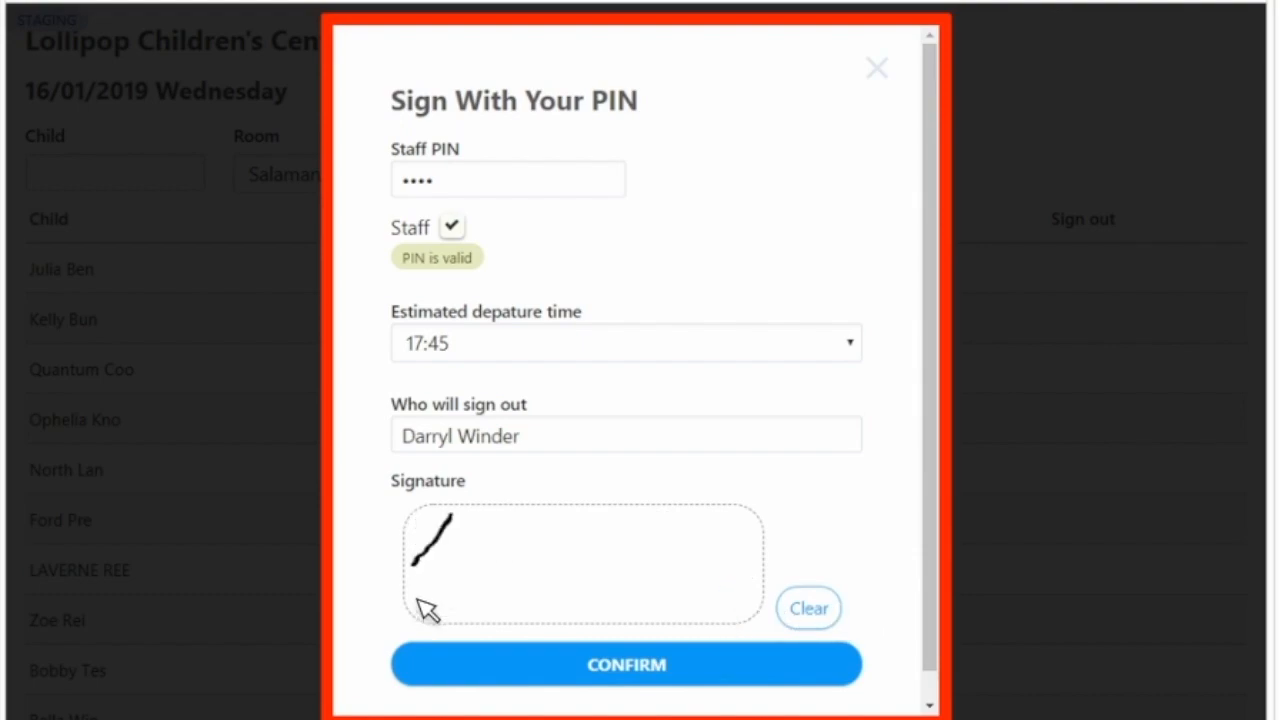
pyautogui.moveTo(540, 608)
pyautogui.mouseDown()
pyautogui.moveTo(477, 516)
pyautogui.moveTo(496, 549)
pyautogui.moveTo(586, 537)
pyautogui.moveTo(580, 609)
pyautogui.moveTo(620, 557)
pyautogui.moveTo(605, 578)
pyautogui.moveTo(794, 640)
pyautogui.mouseUp()
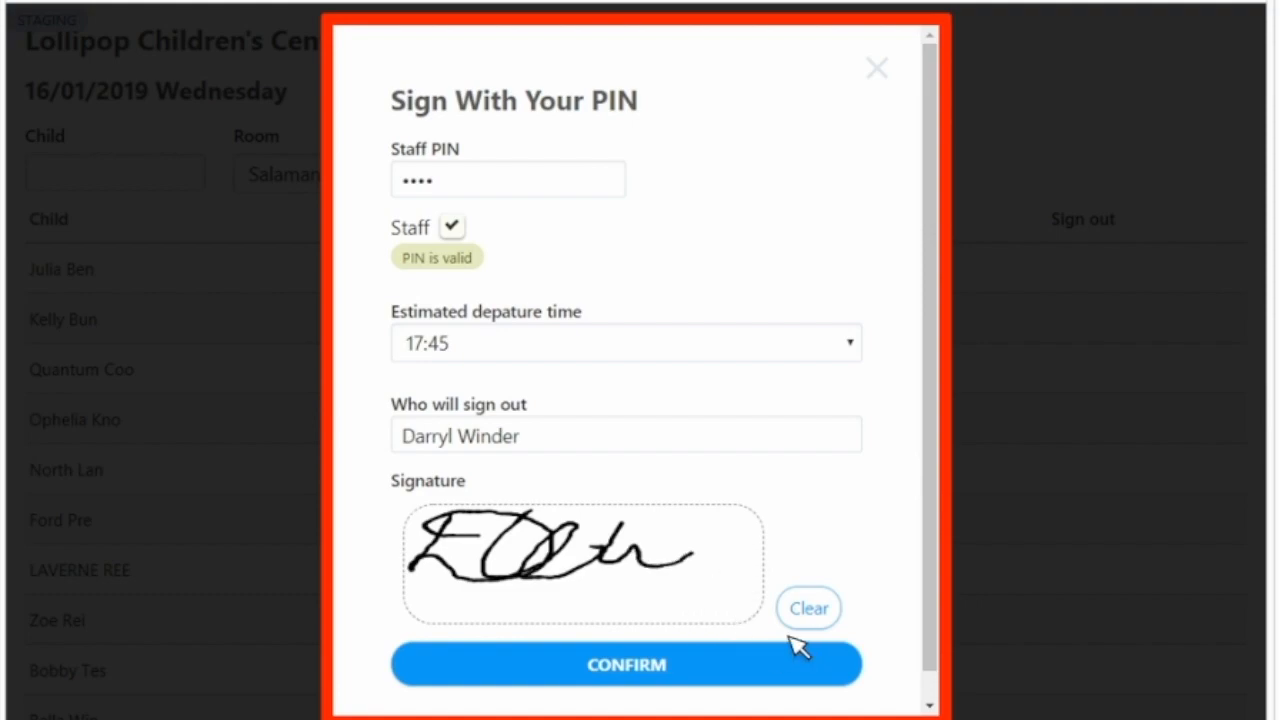
pyautogui.click(613, 668)
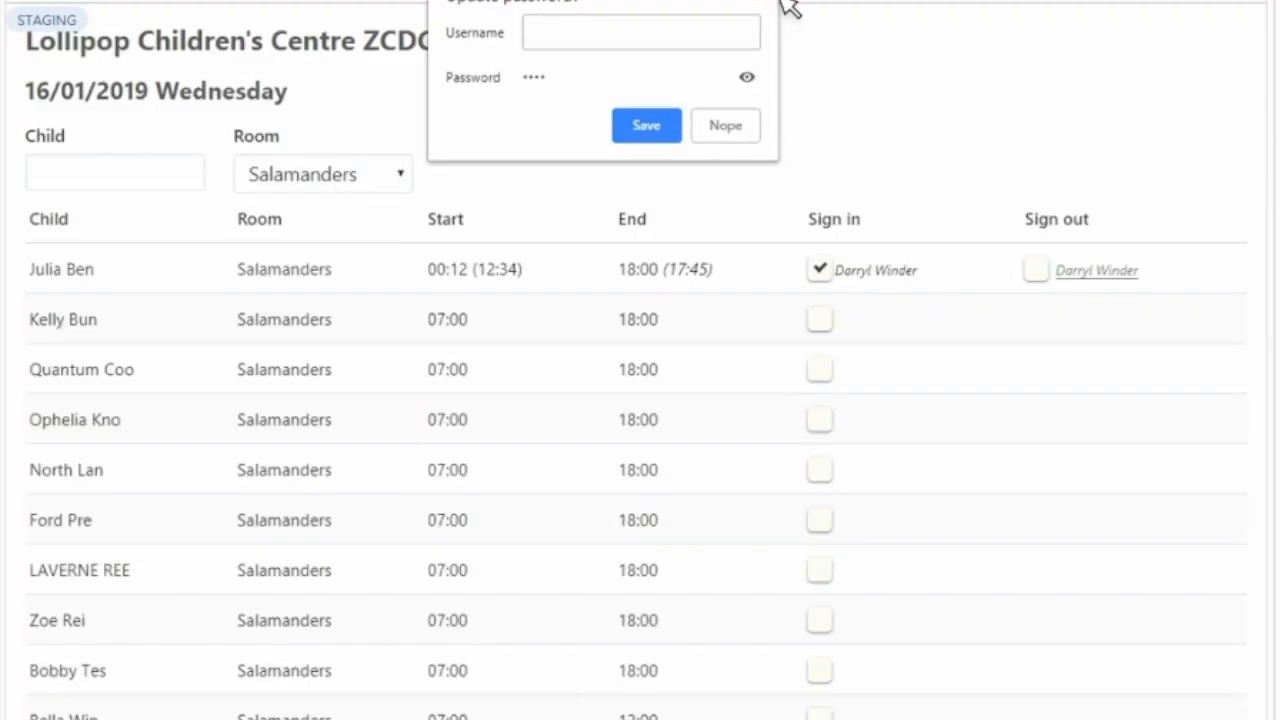
pyautogui.click(778, 0)
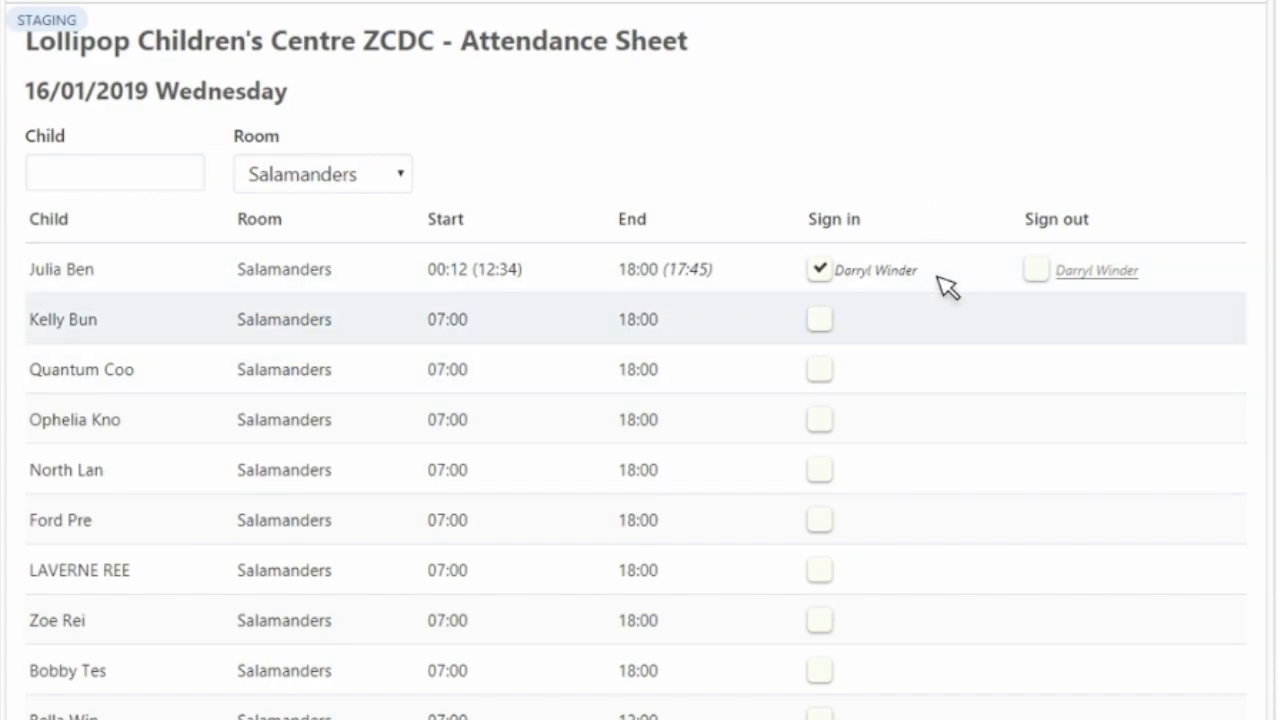
# - Examine the first child's row for who signed in, the actual start time, the estimated departure and who will sign out
pyautogui.moveTo(920, 272); pyautogui.dragTo(840, 276)
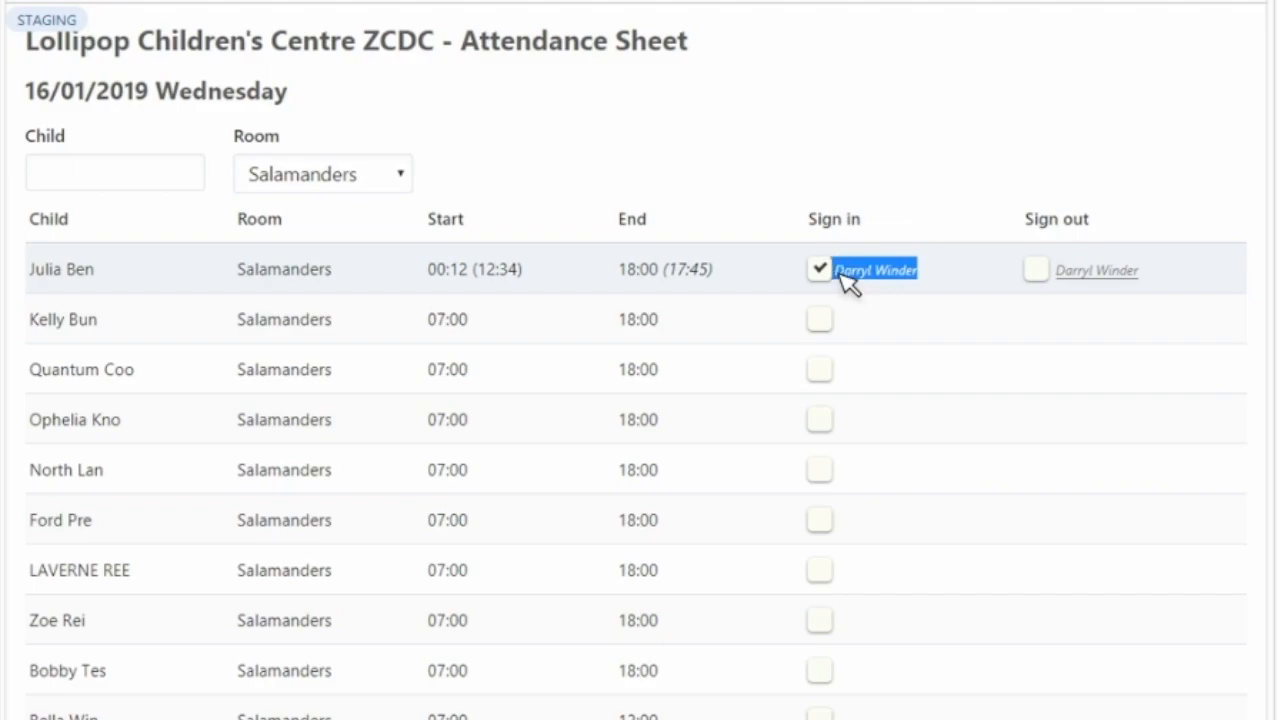
pyautogui.click(906, 286)
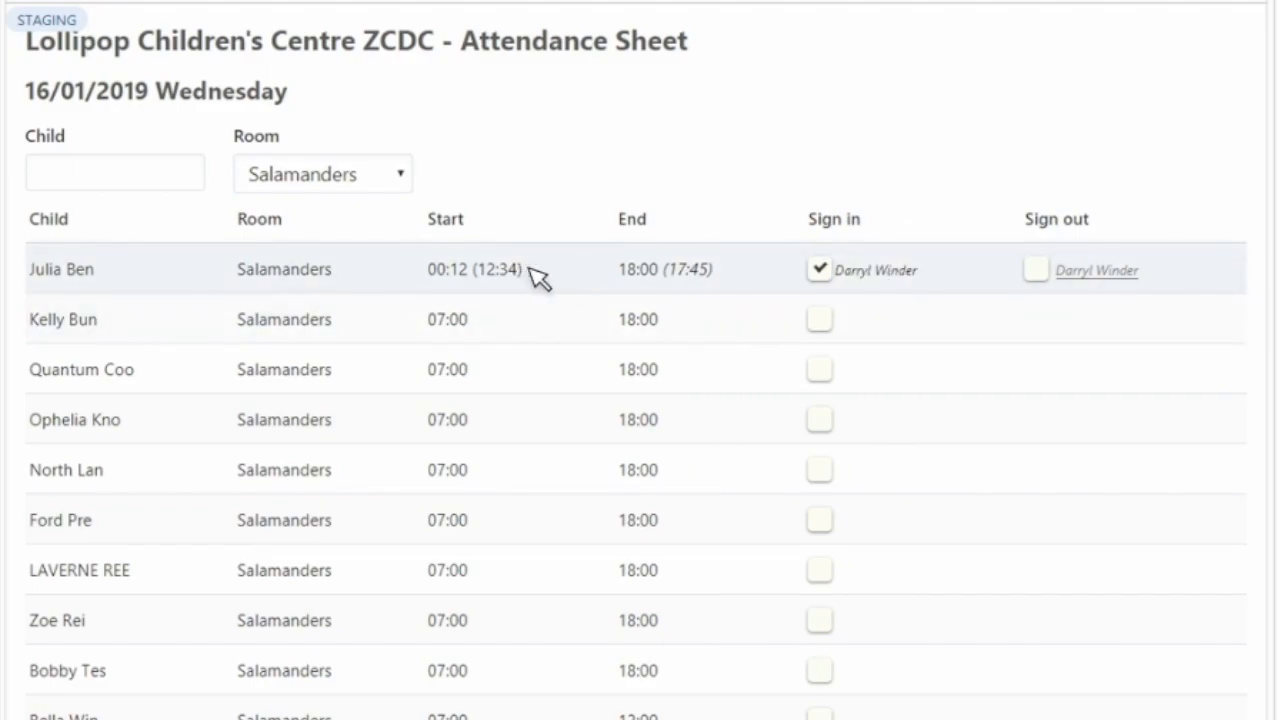
pyautogui.moveTo(521, 268); pyautogui.dragTo(487, 267)
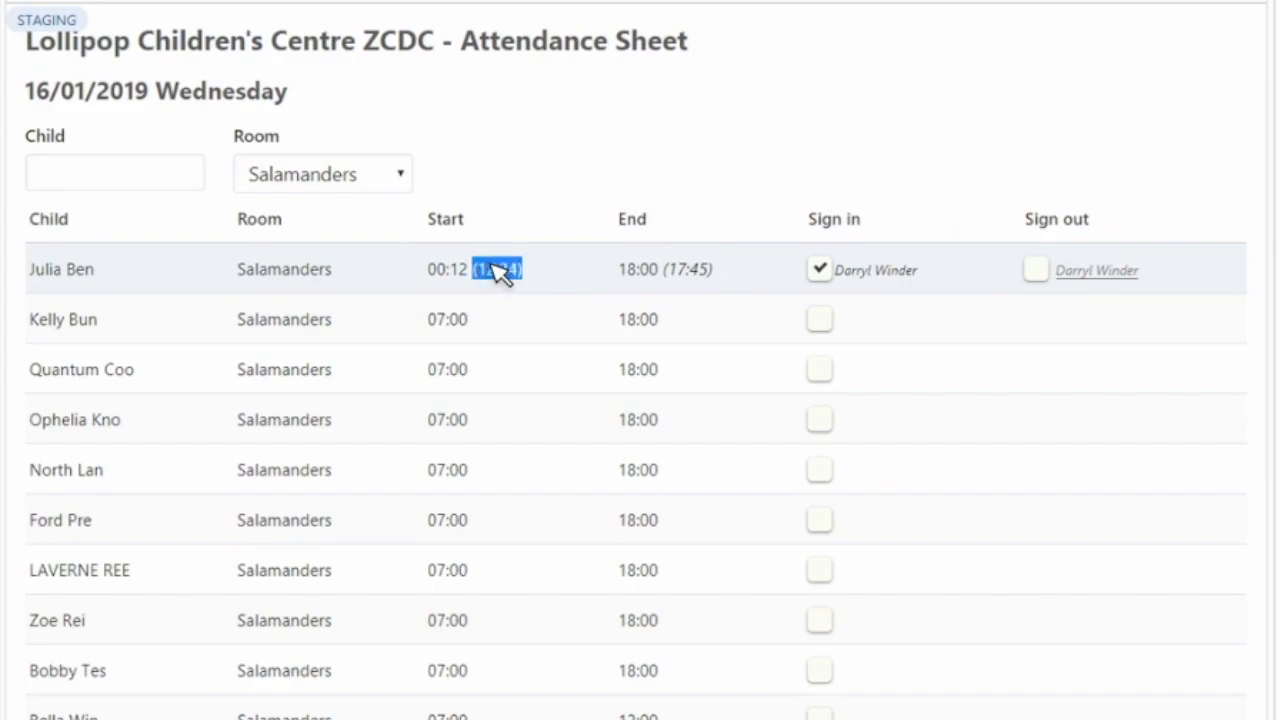
pyautogui.click(549, 282)
pyautogui.moveTo(713, 270); pyautogui.dragTo(677, 274)
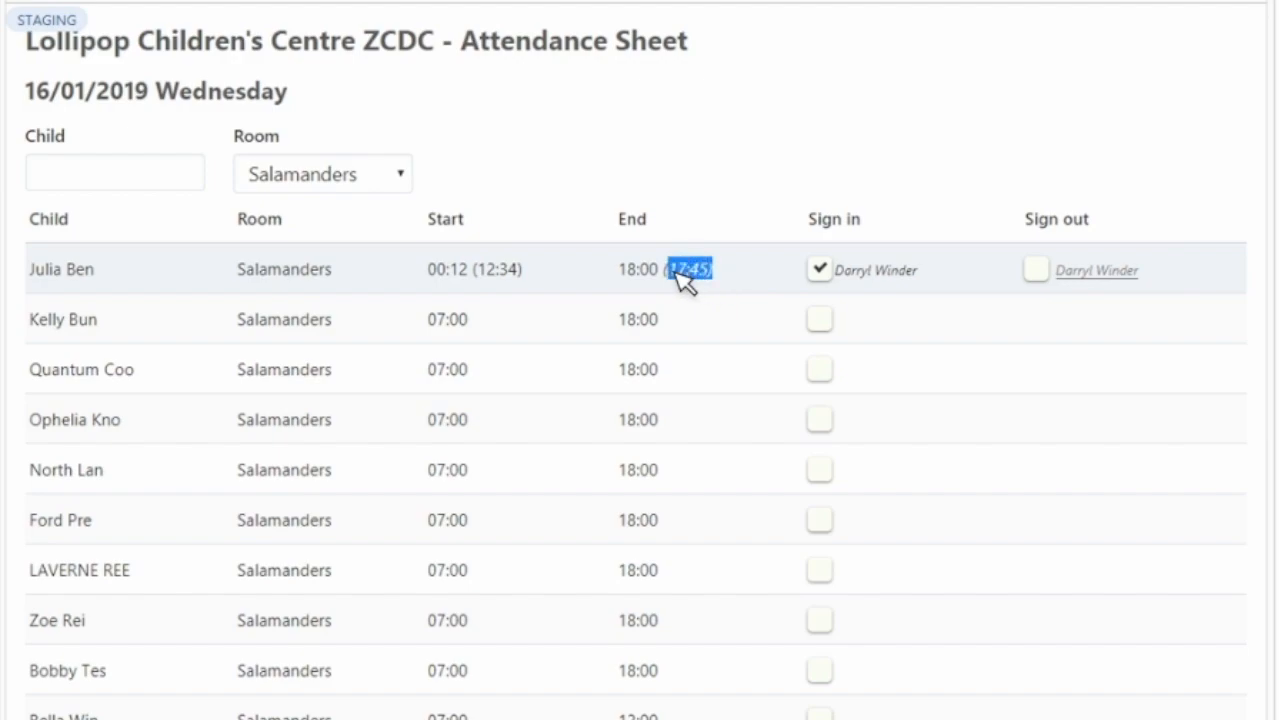
pyautogui.click(738, 283)
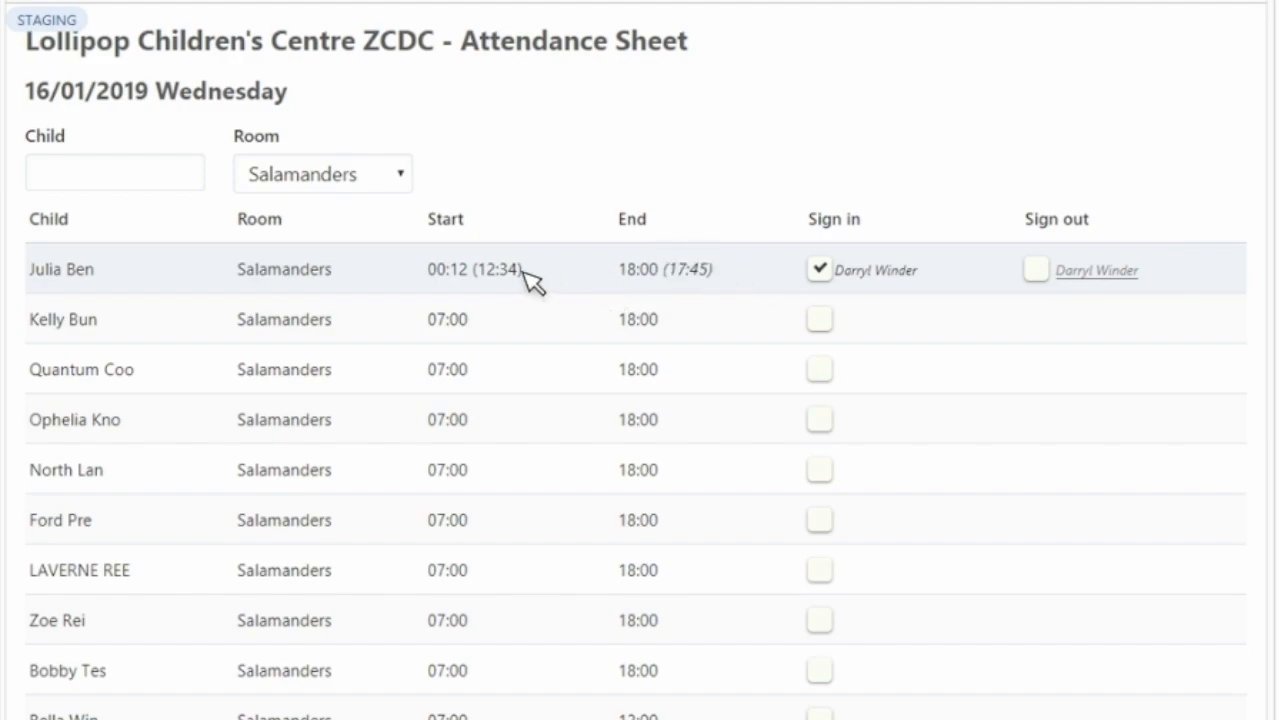
pyautogui.moveTo(523, 266); pyautogui.dragTo(482, 264)
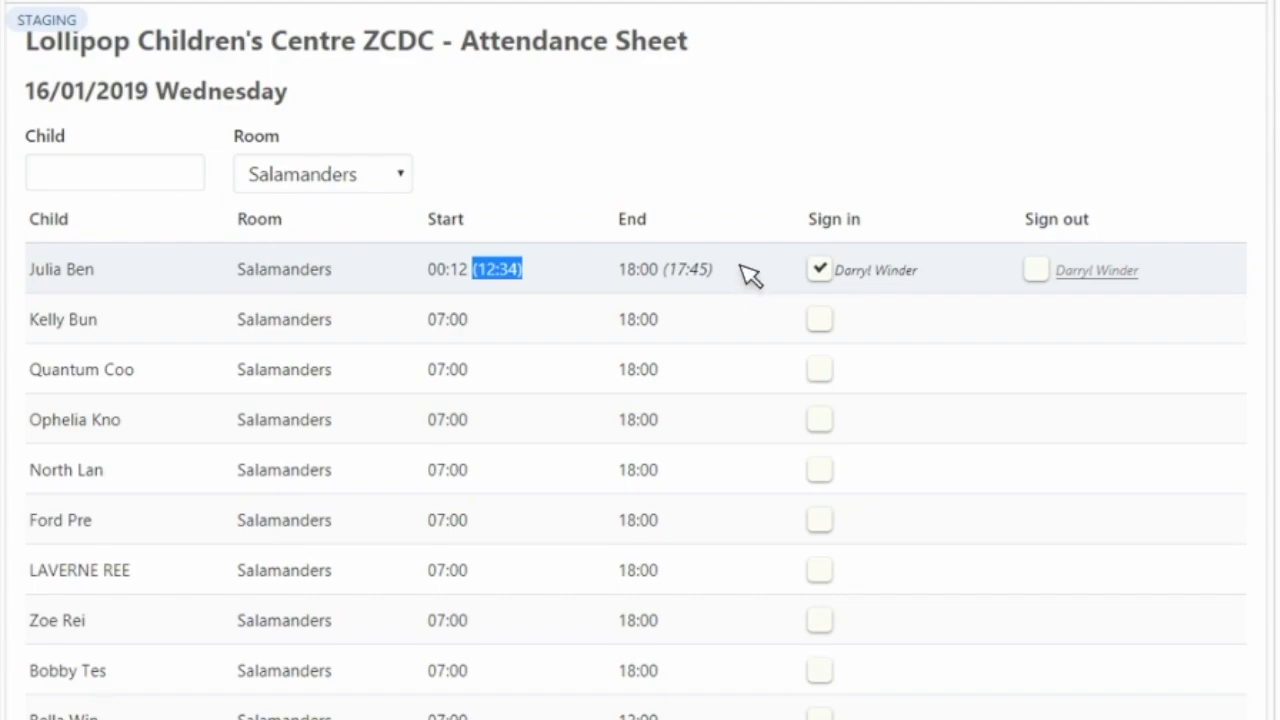
pyautogui.moveTo(734, 277); pyautogui.dragTo(680, 285)
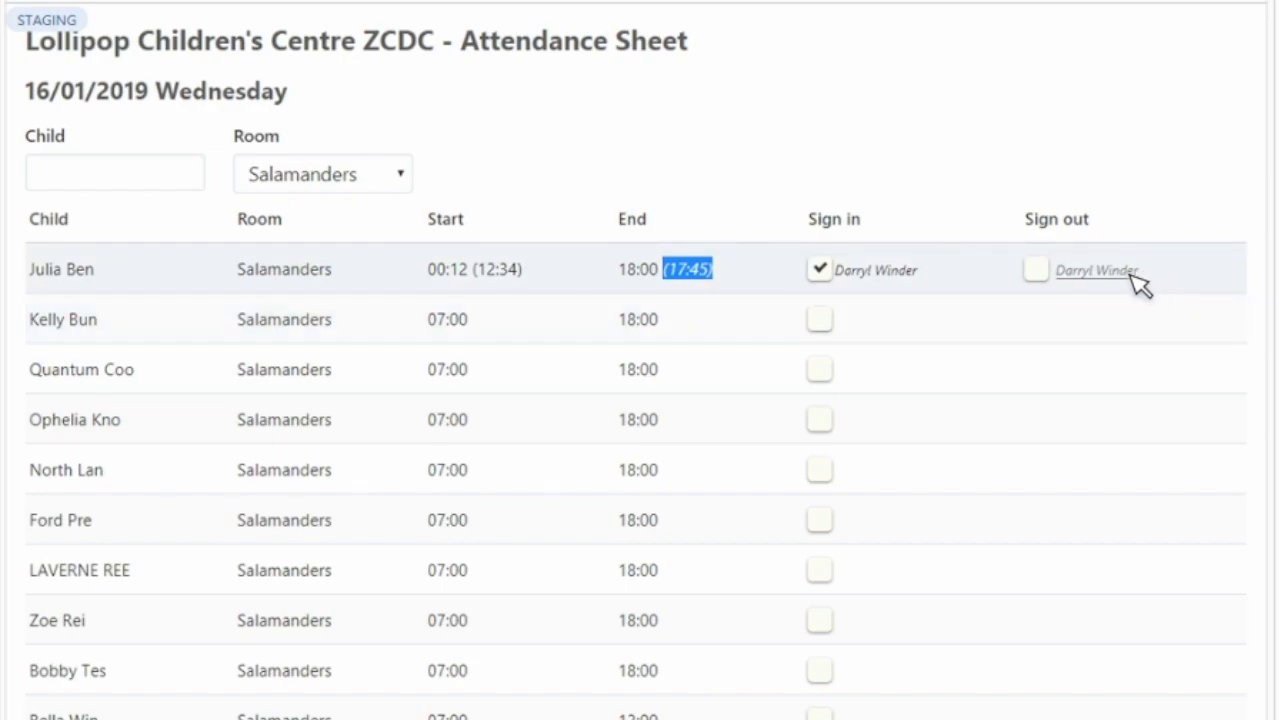
pyautogui.moveTo(1100, 285); pyautogui.dragTo(1056, 274)
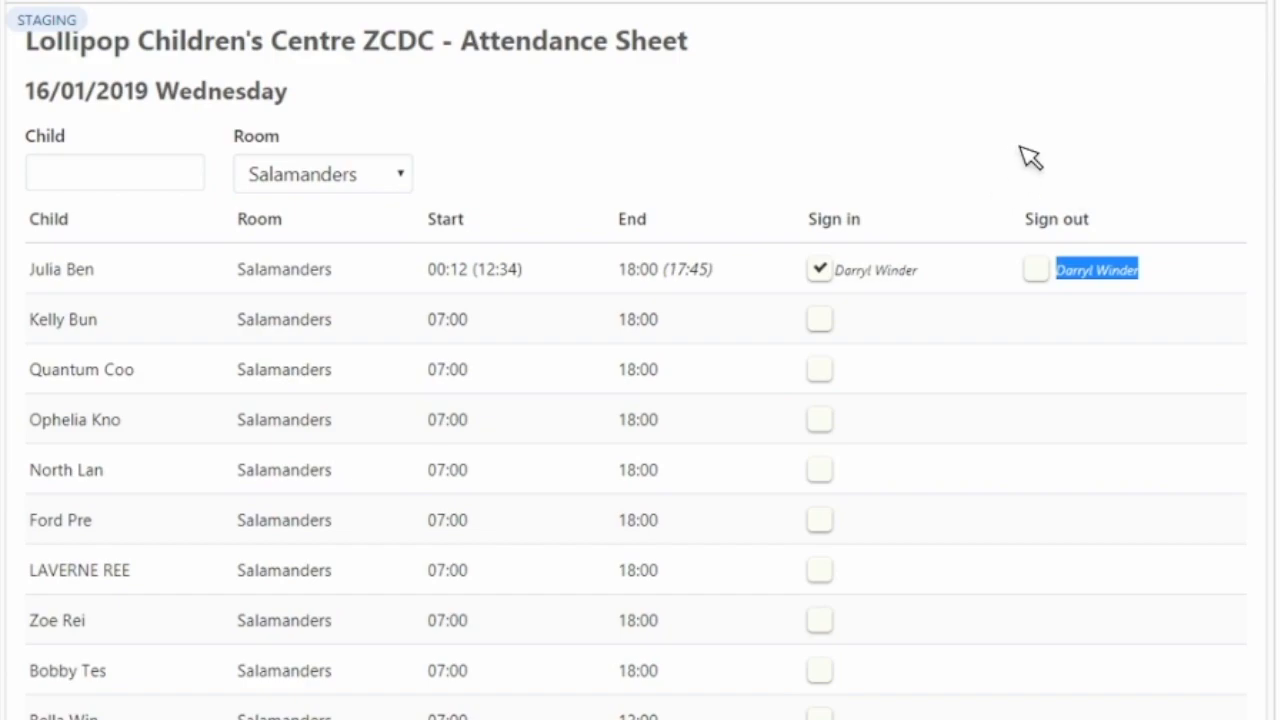
# - View the PIN prompt for the second child's sign-in with the Staff option on and off, and close it without signing
pyautogui.click(822, 320)
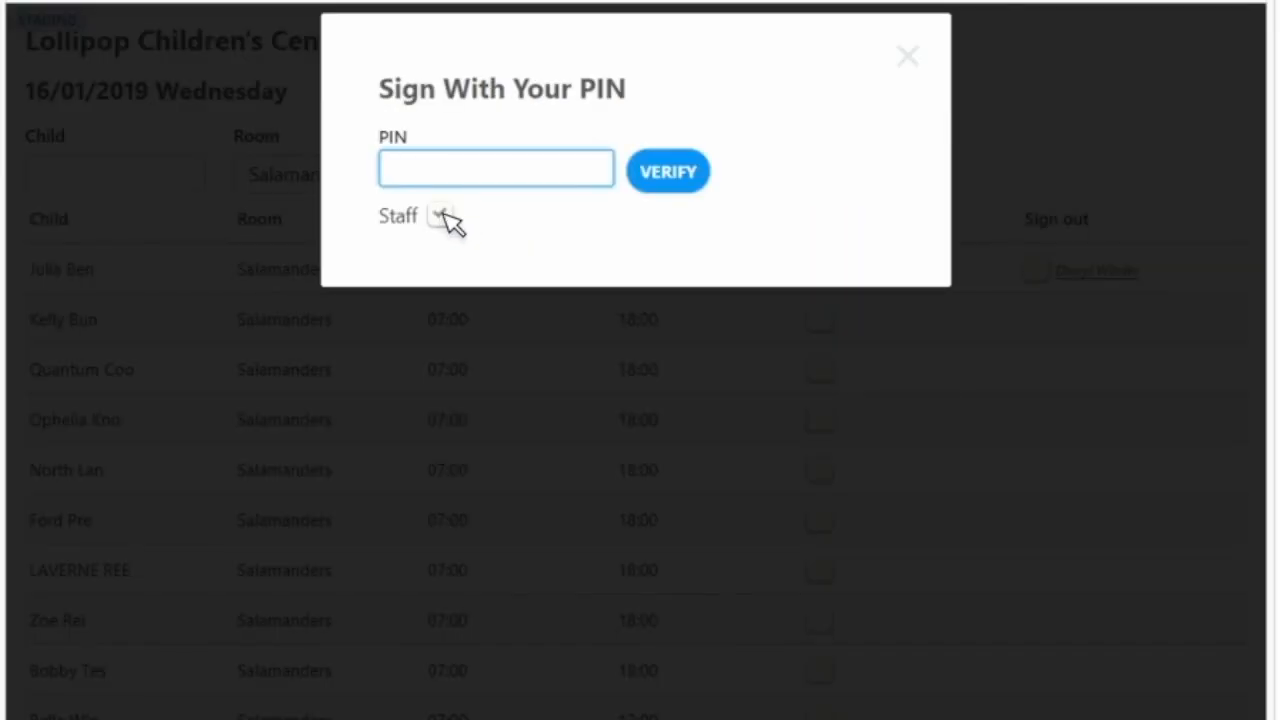
pyautogui.click(440, 216)
pyautogui.click(465, 180)
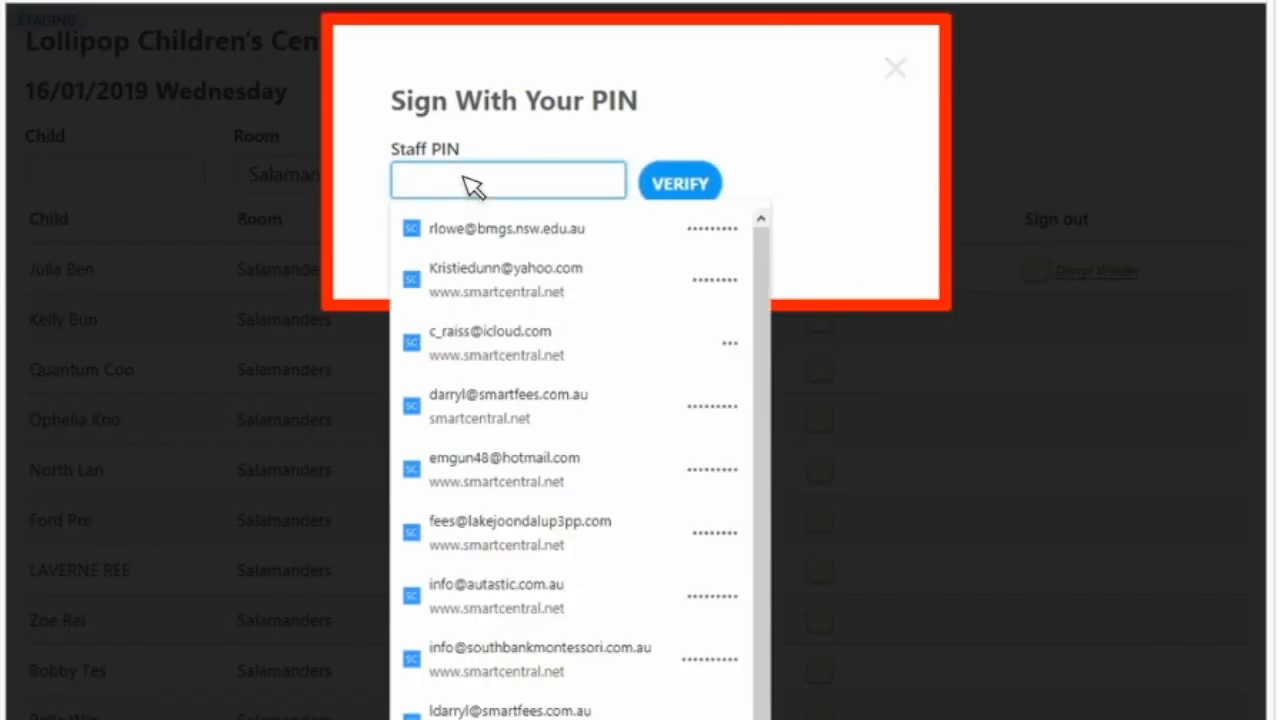
pyautogui.click(877, 179)
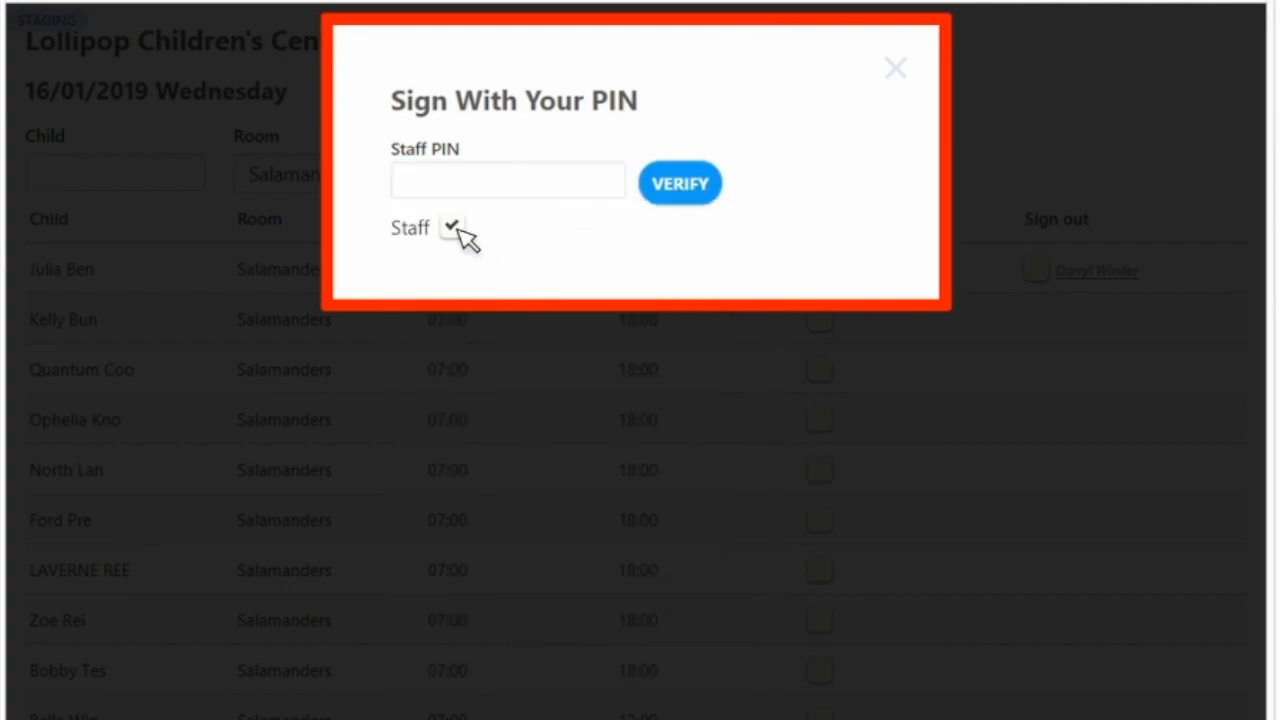
pyautogui.click(452, 228)
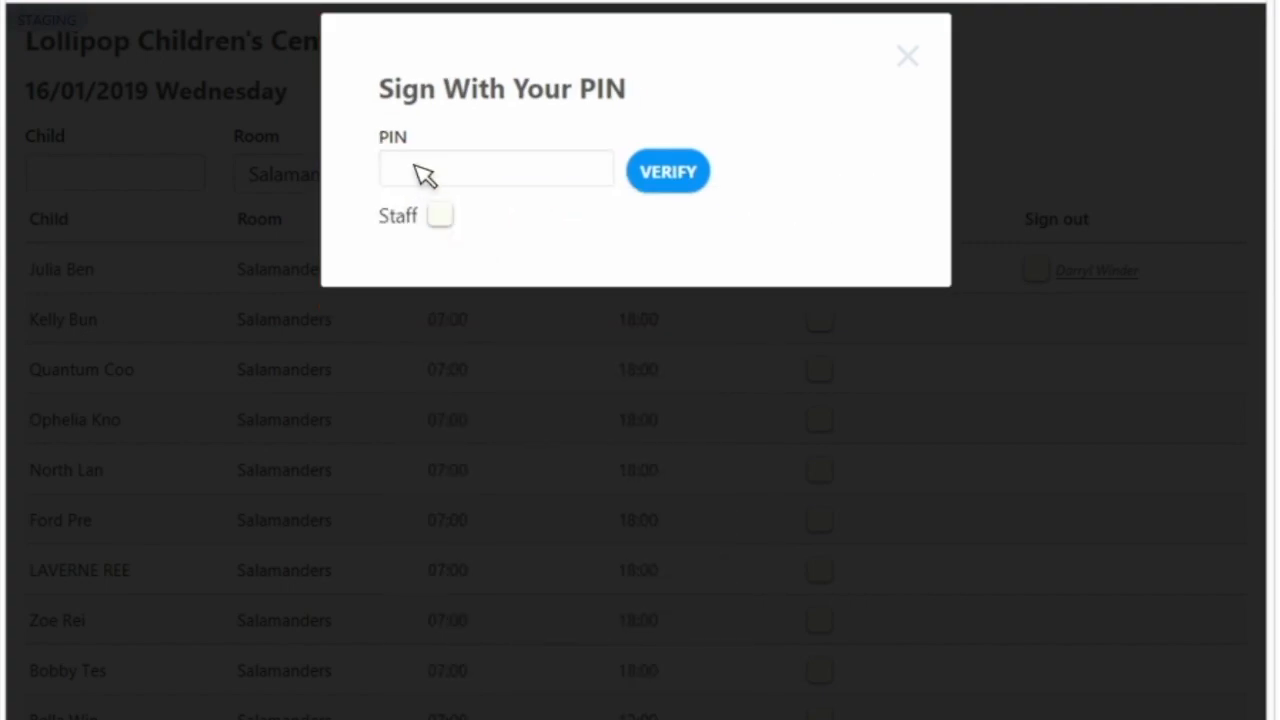
pyautogui.click(425, 175)
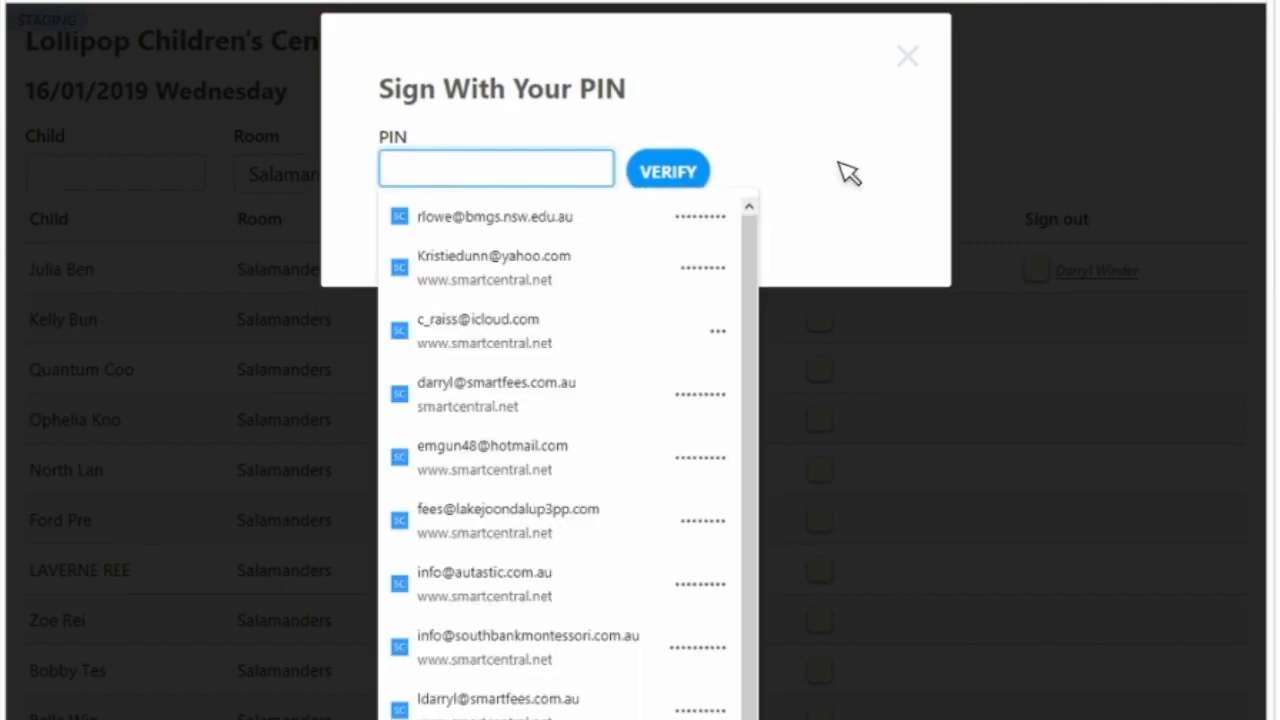
pyautogui.click(909, 58)
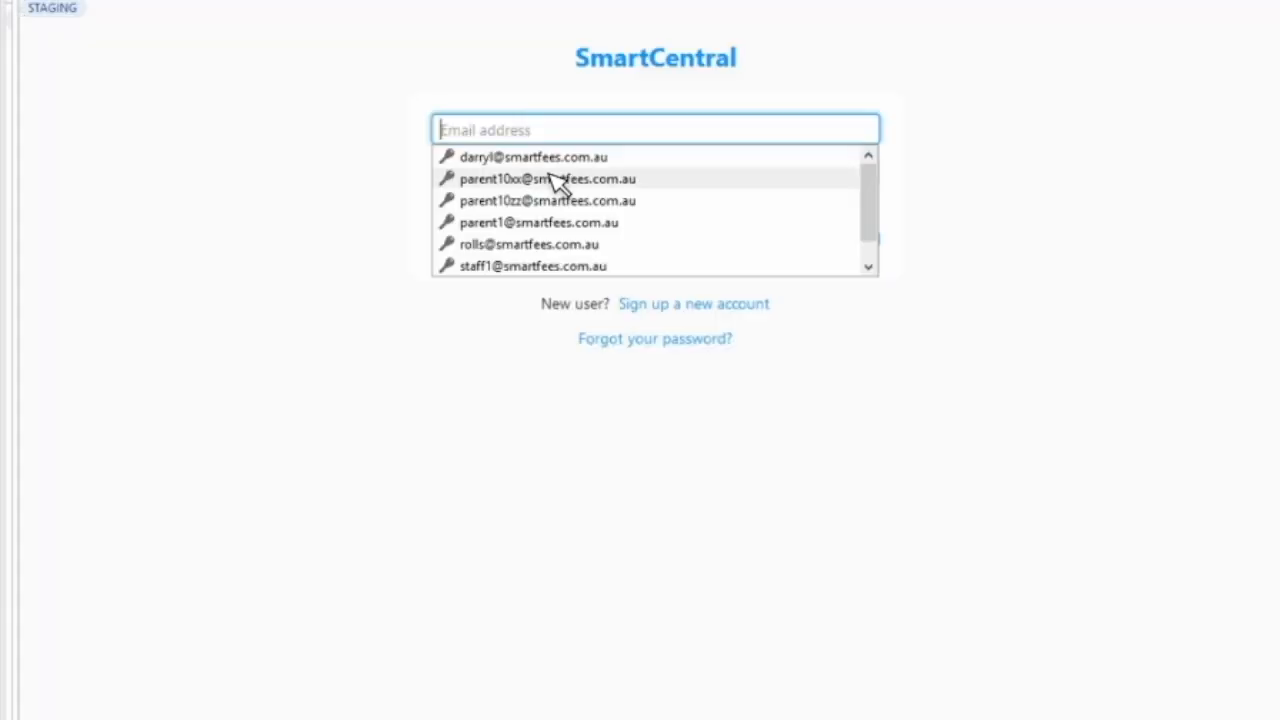
# - Log in to SmartCentral with the account e-mail and password, and open the Lollipop Children's Centre daily rolls
pyautogui.click(549, 162)
pyautogui.press('Tab')
pyautogui.write('•')
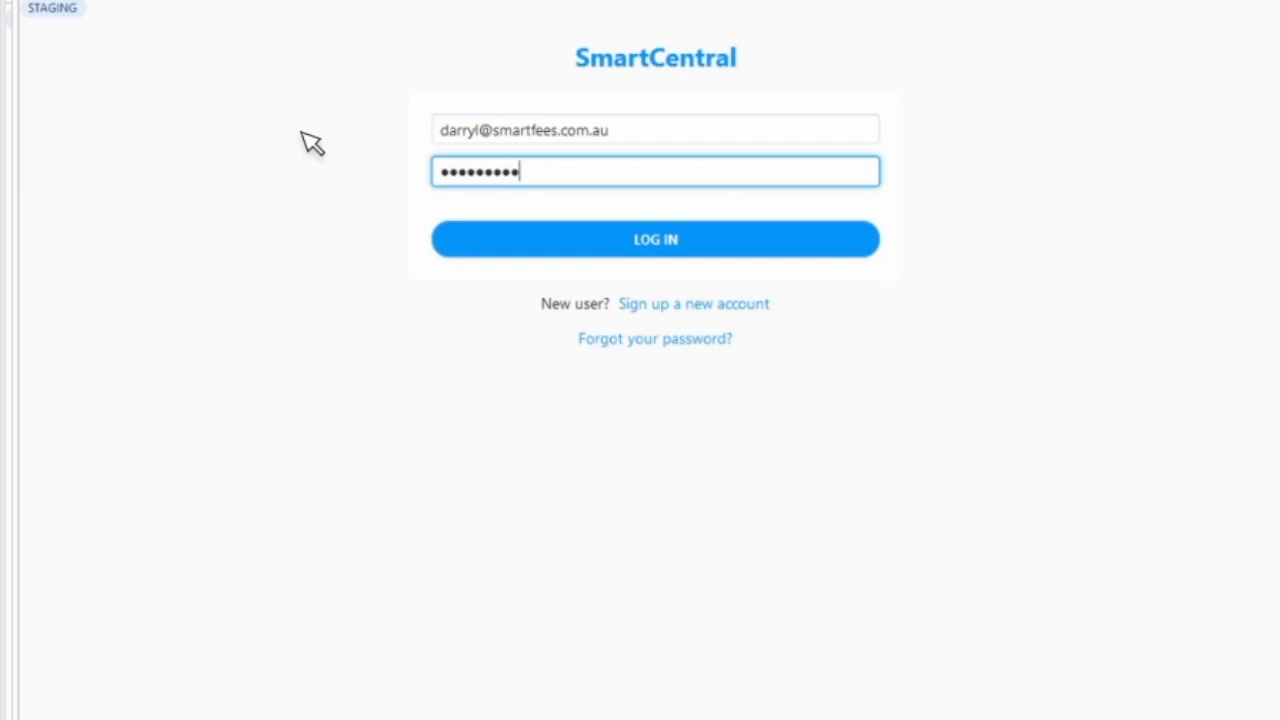
pyautogui.click(467, 238)
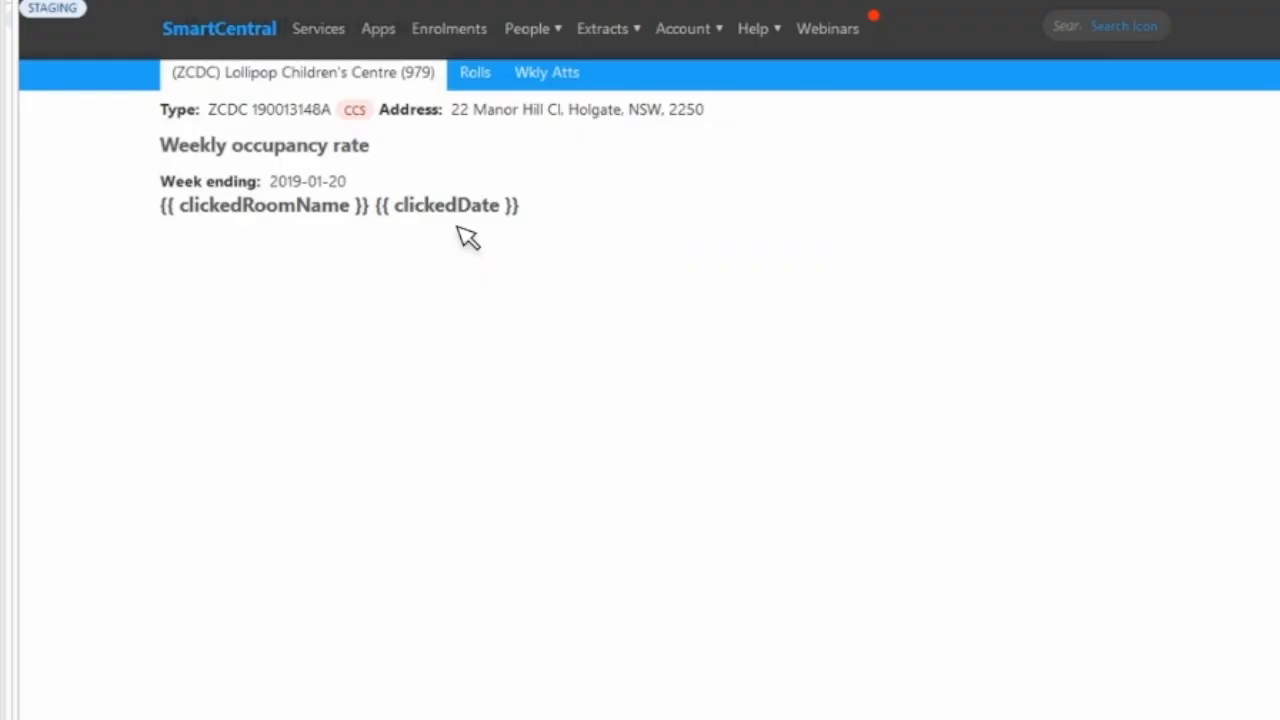
pyautogui.click(476, 74)
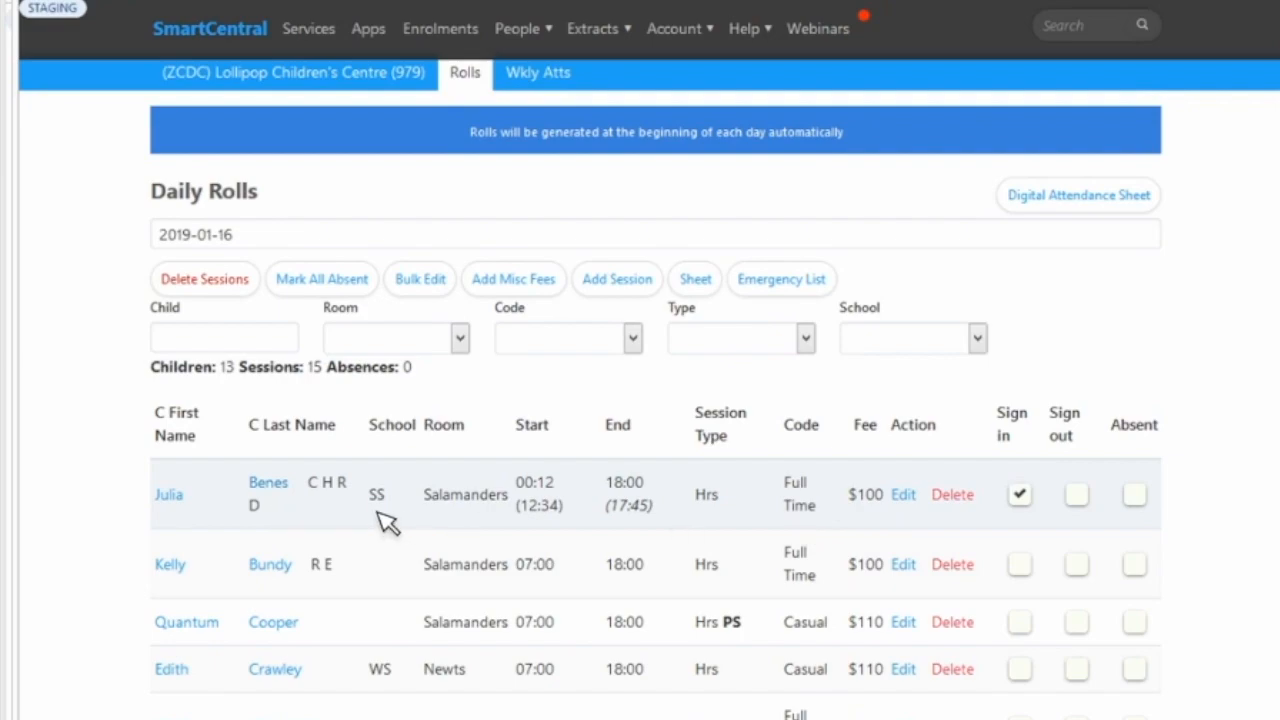
# - Open the signed-in child's record from the daily rolls in a new tab, and from it the parent's record in another
pyautogui.moveTo(280, 495)
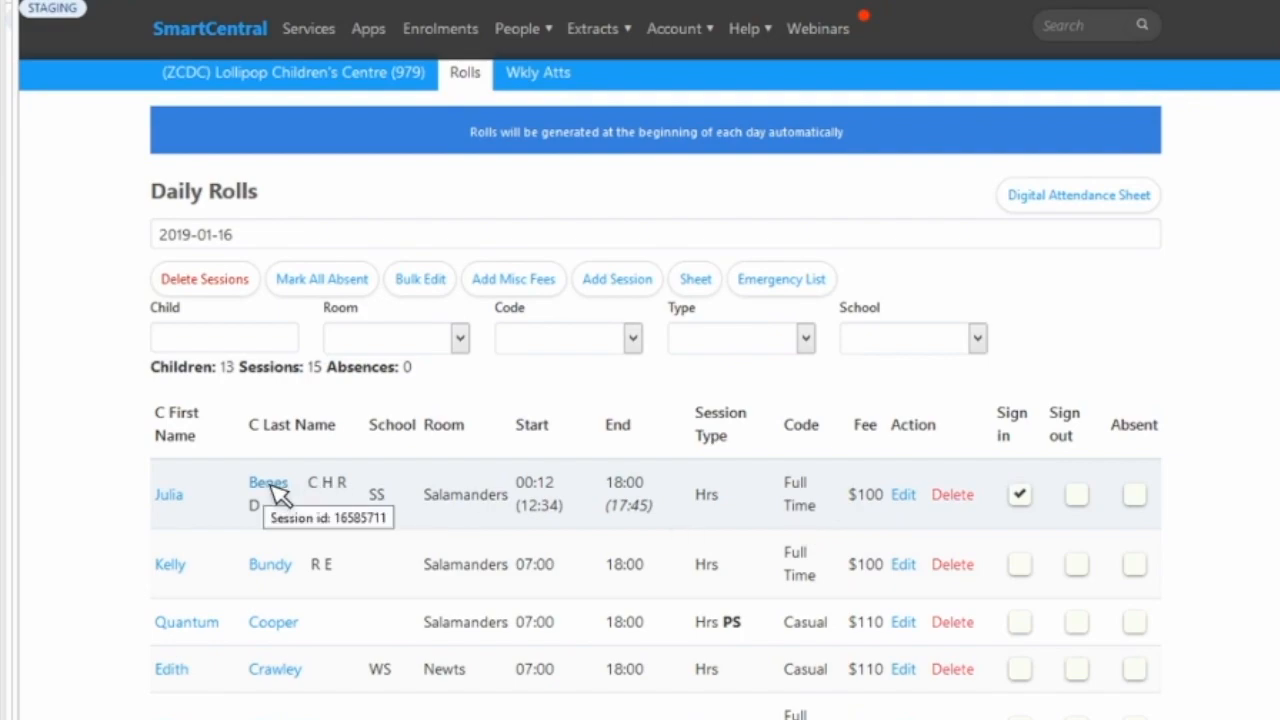
pyautogui.rightClick(269, 485)
pyautogui.click(322, 496)
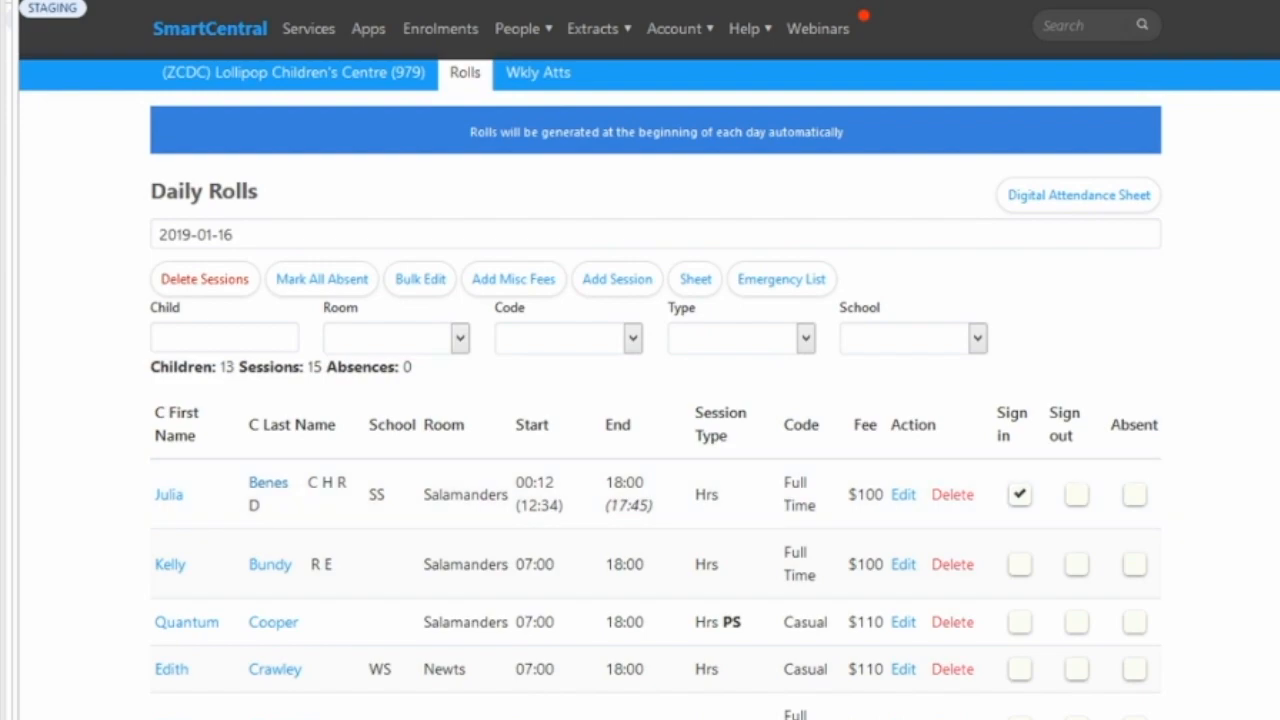
pyautogui.click(385, 1)
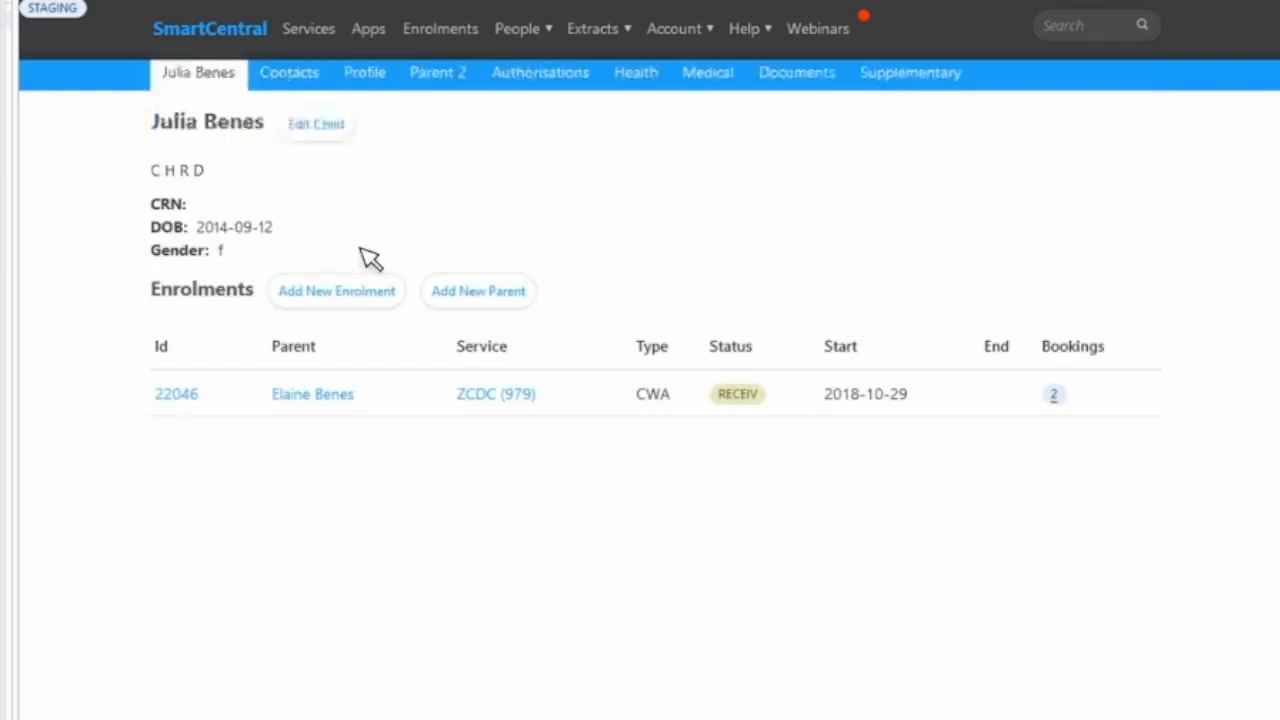
pyautogui.rightClick(355, 405)
pyautogui.click(360, 416)
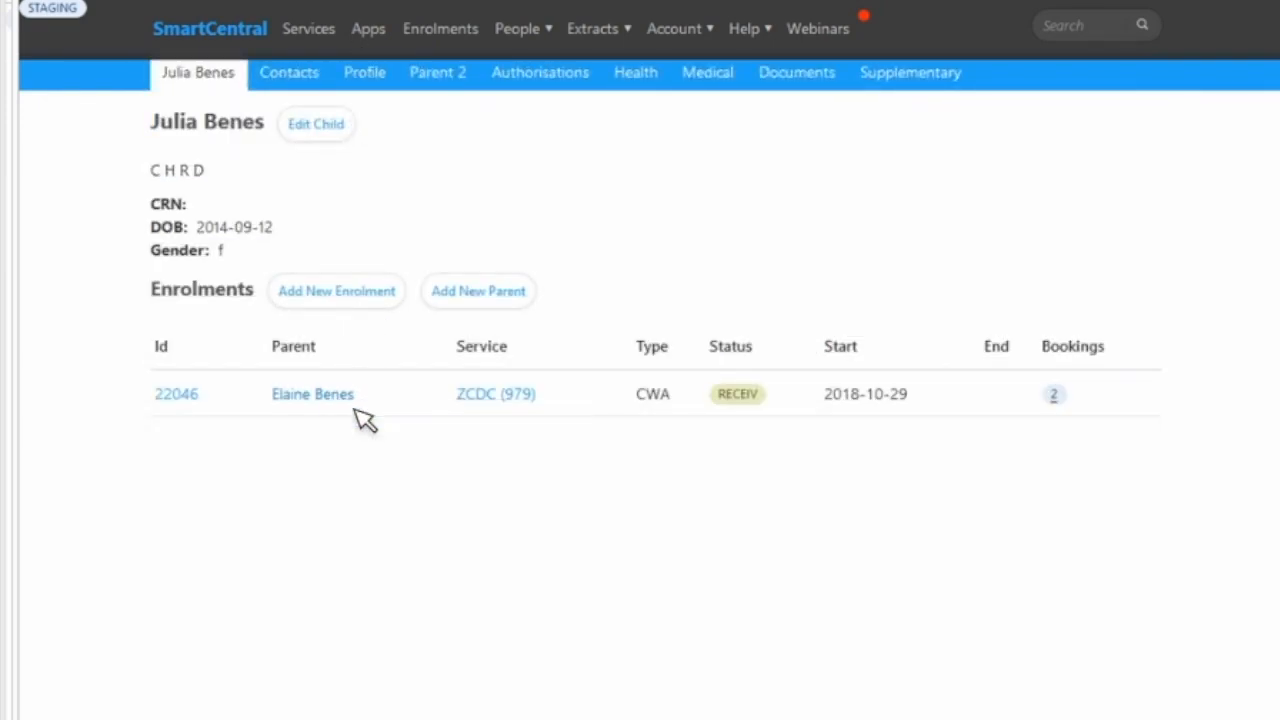
pyautogui.click(627, 2)
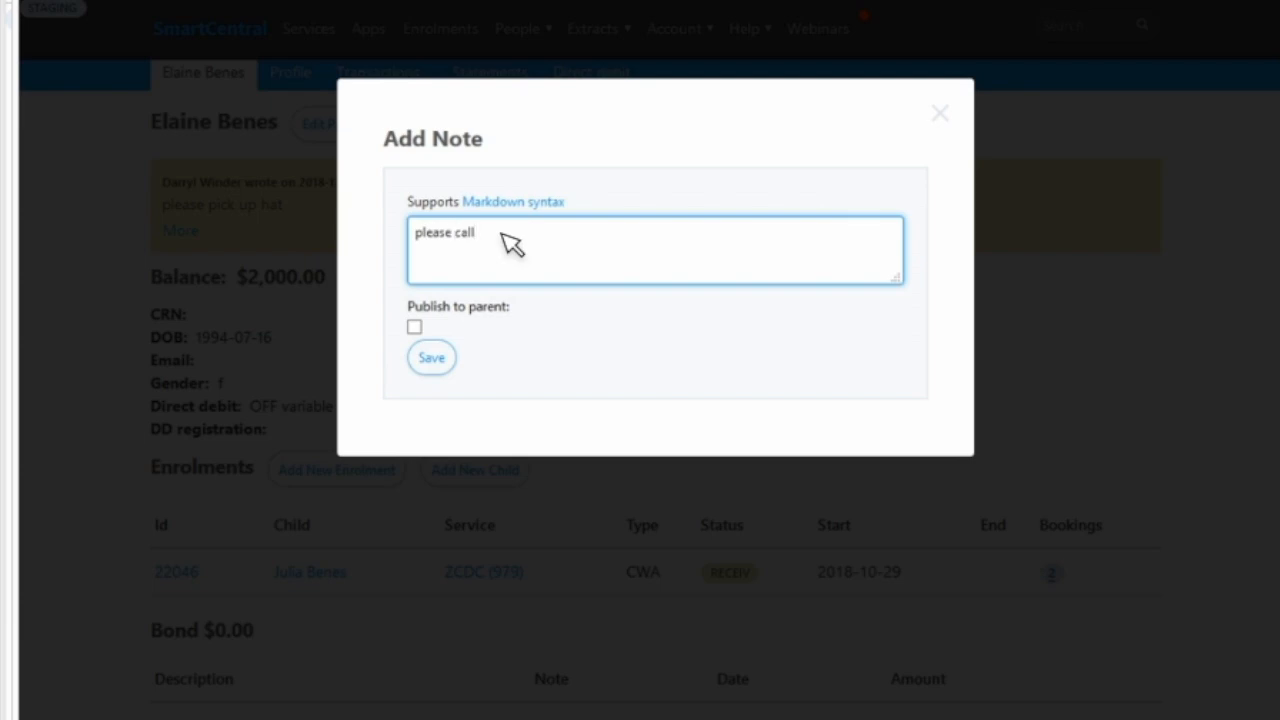
# - Add a note to the parent reading "please call the office" with the office phone number, publish it to the parent and save it
pyautogui.moveTo(906, 280); pyautogui.dragTo(900, 560)
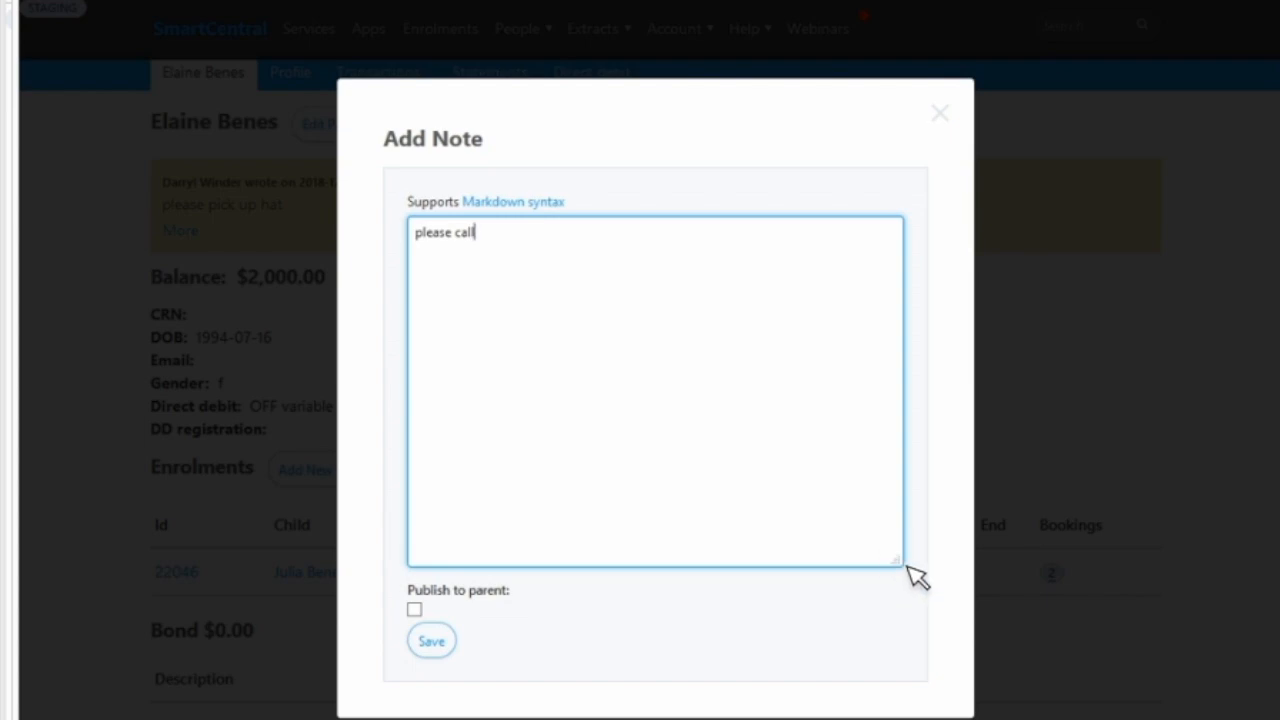
pyautogui.moveTo(900, 562); pyautogui.dragTo(757, 224)
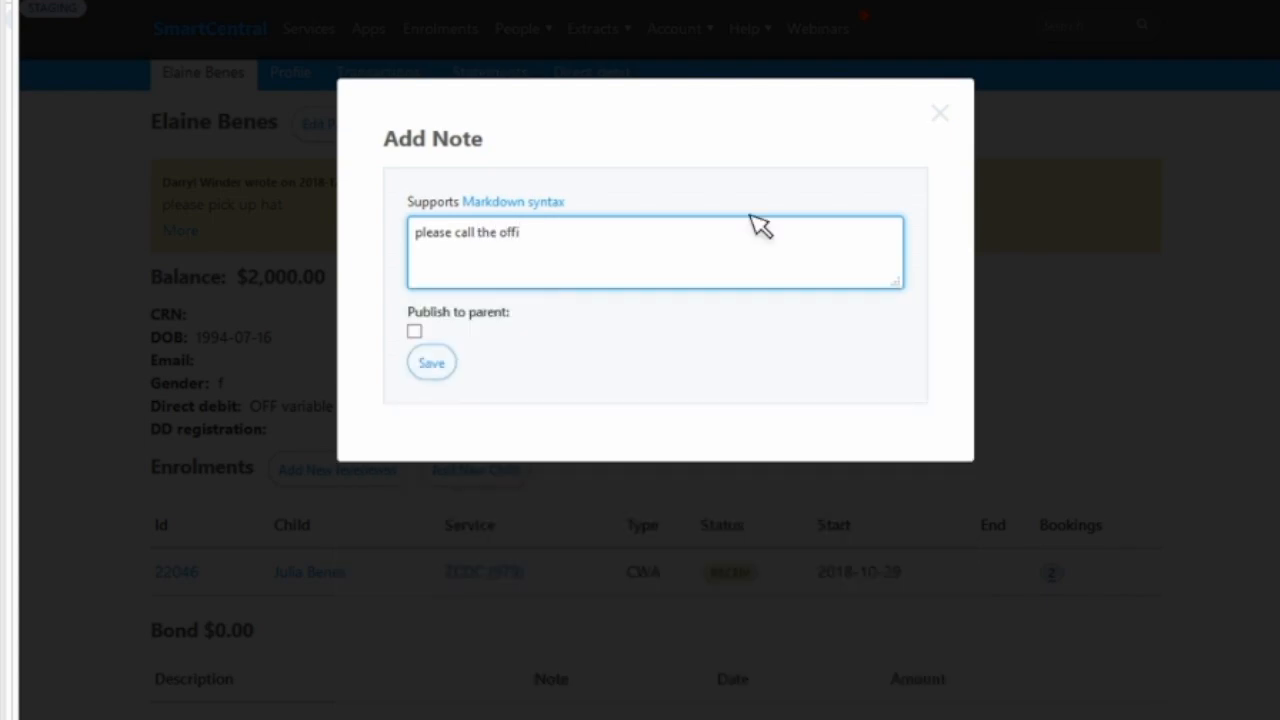
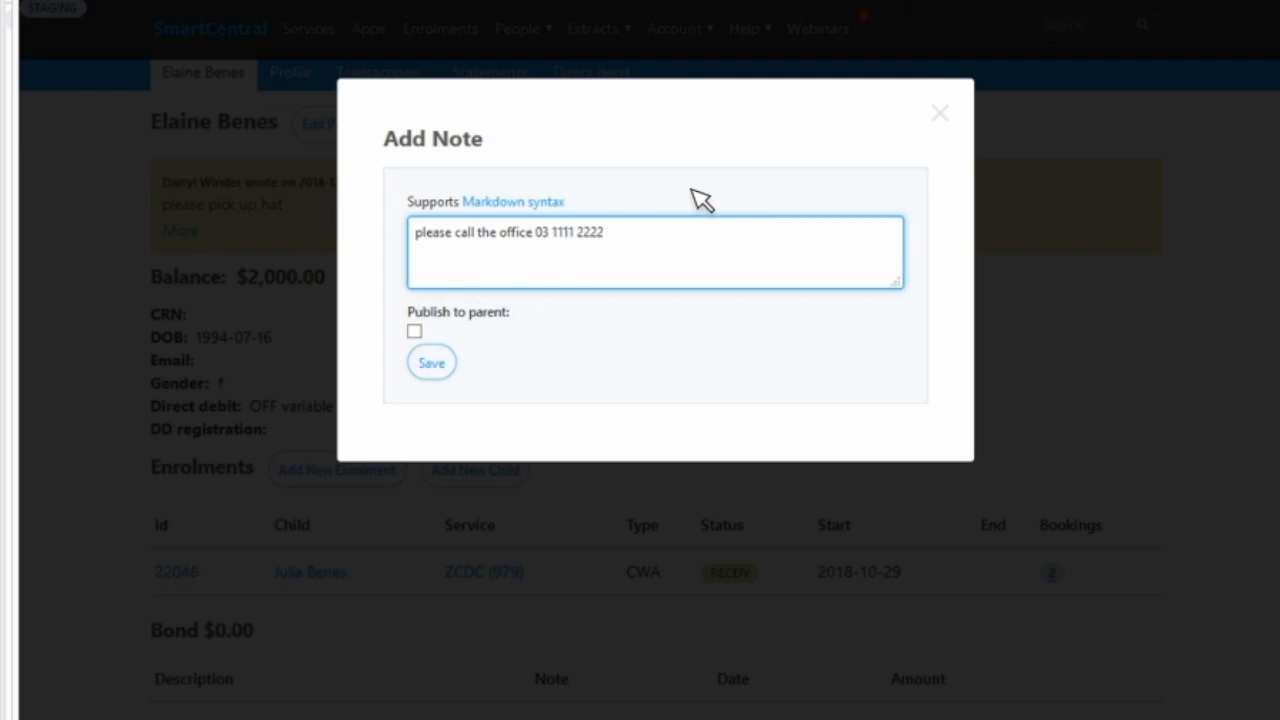
pyautogui.click(414, 331)
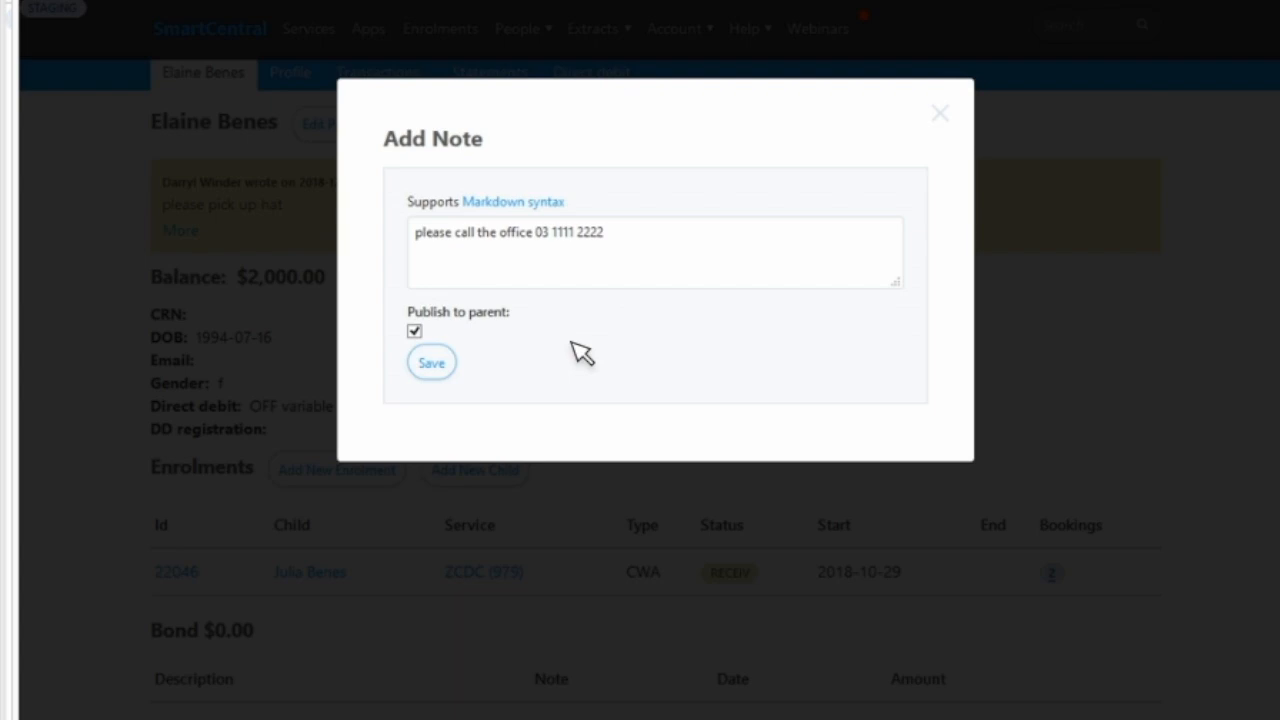
pyautogui.click(445, 366)
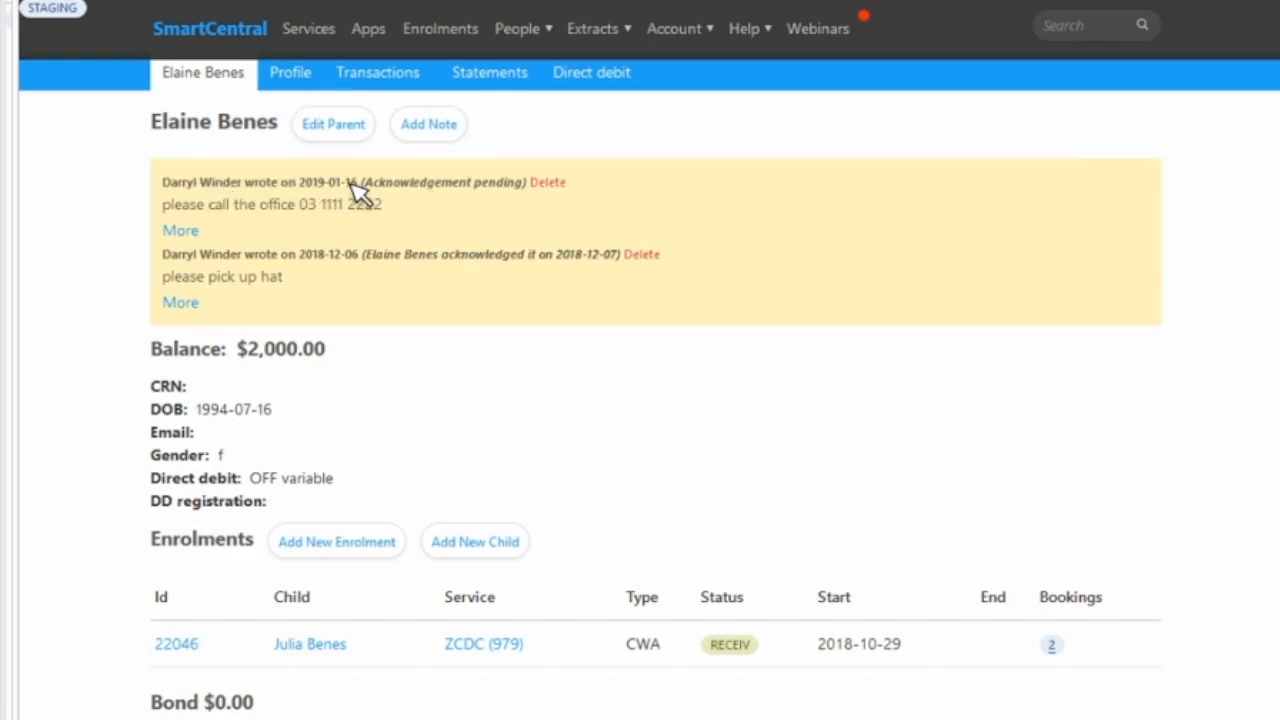
# - Examine the acknowledgement status of the new note on the parent's record and leave that page
pyautogui.moveTo(525, 187); pyautogui.dragTo(366, 185)
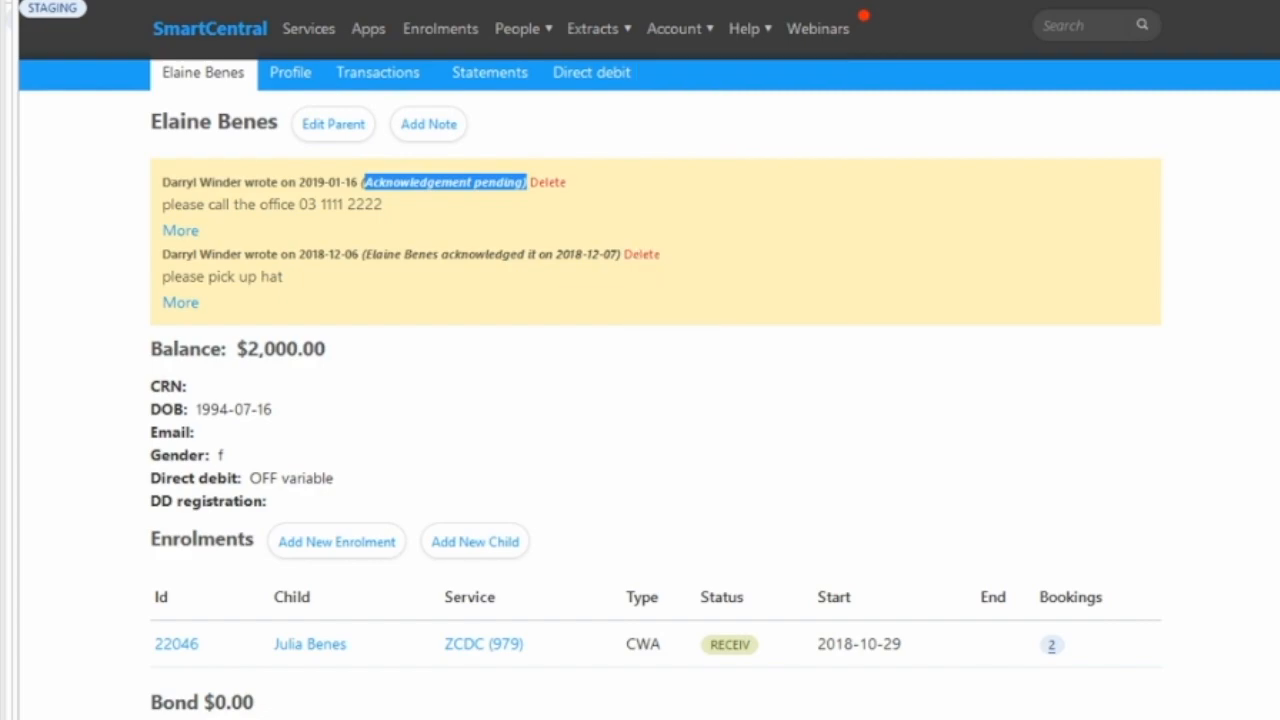
pyautogui.click(95, 2)
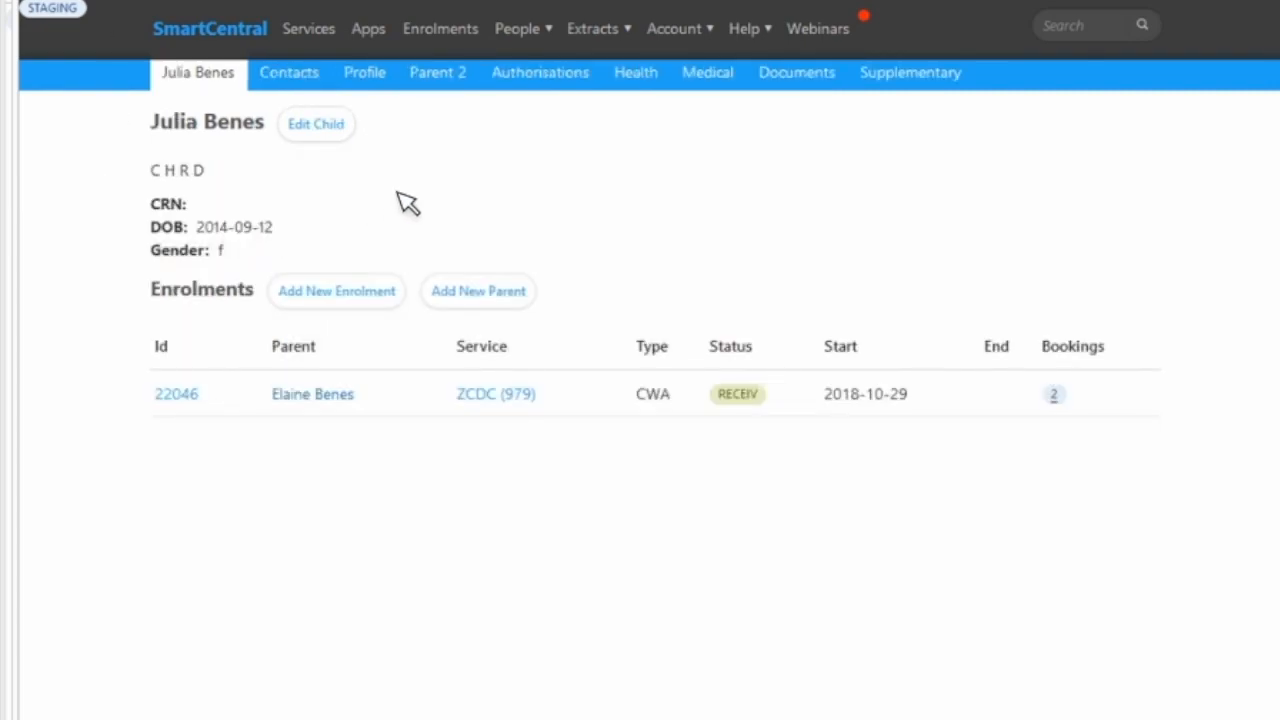
pyautogui.click(309, 86)
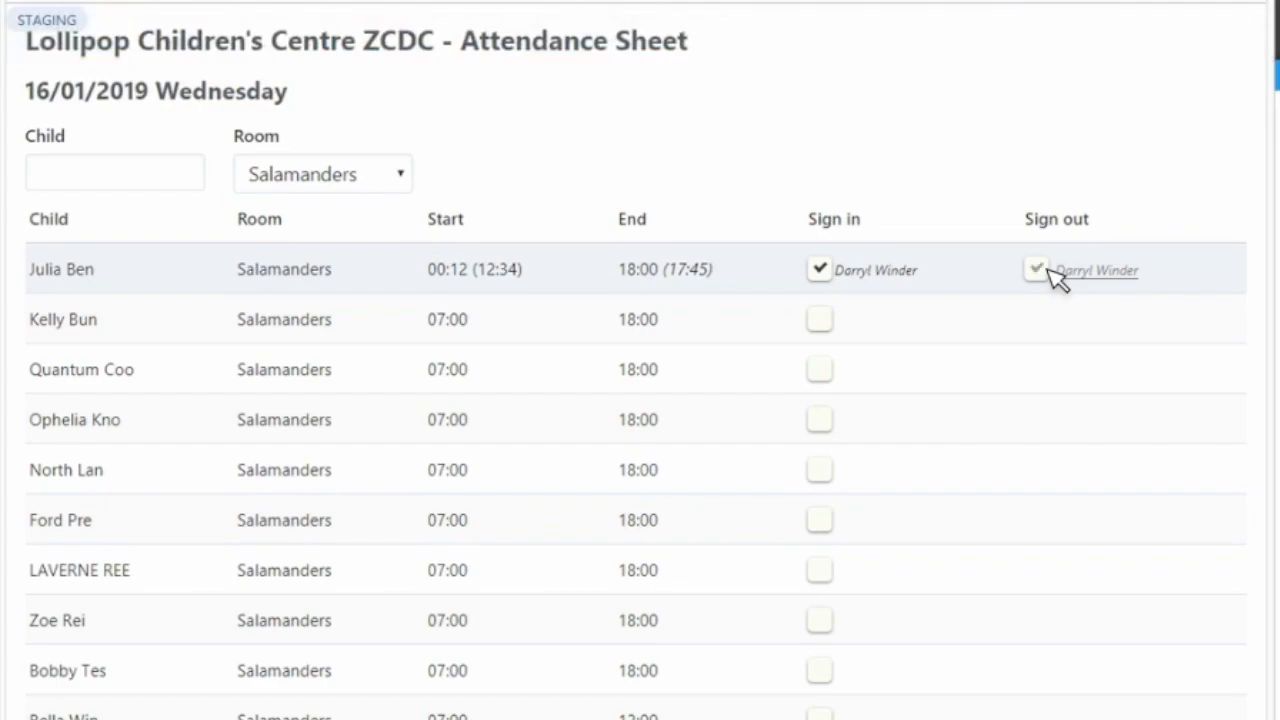
# - Sign the first child out on the attendance sheet with the parent's PIN, acknowledging the note about calling the office
pyautogui.click(1047, 269)
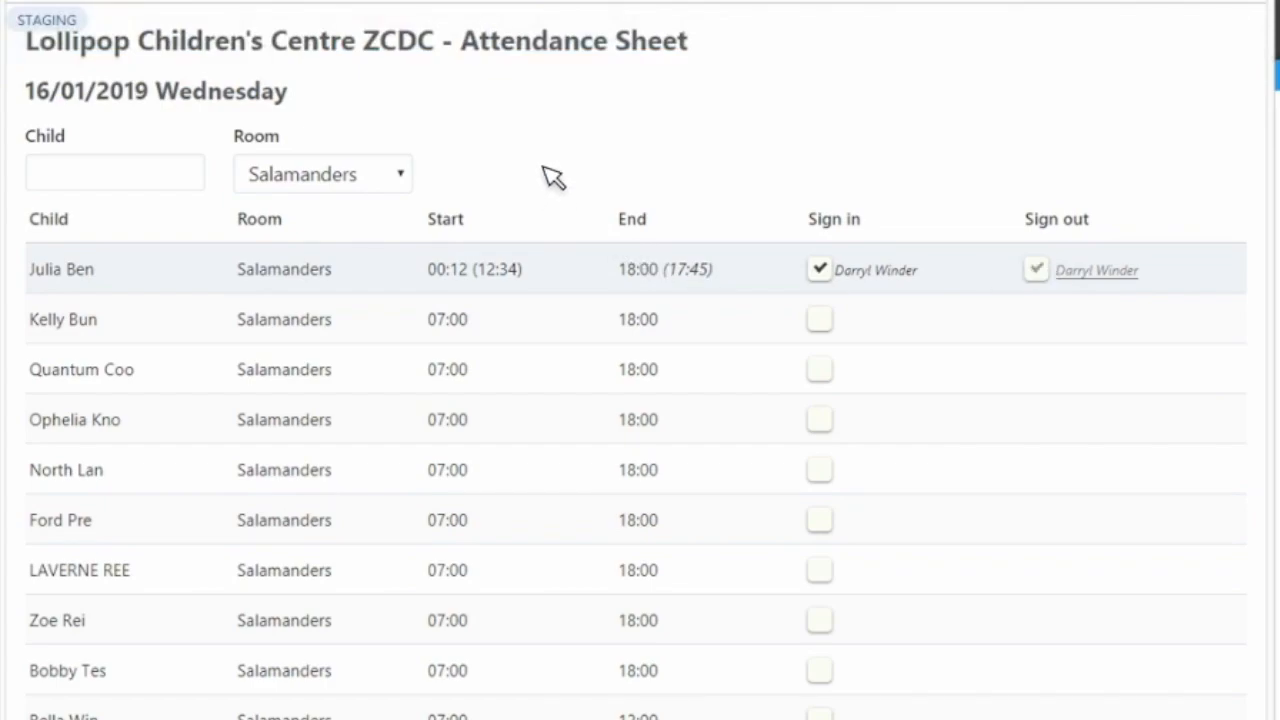
pyautogui.write('1')
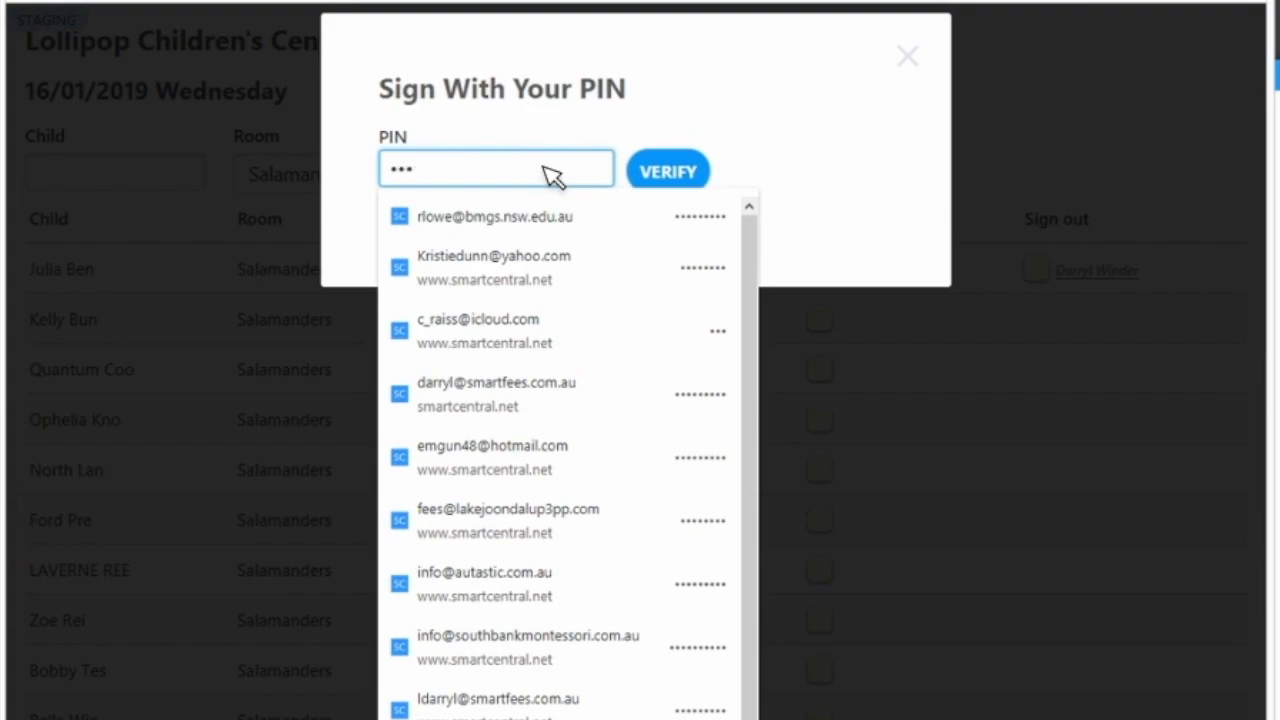
pyautogui.write('1')
pyautogui.click(667, 172)
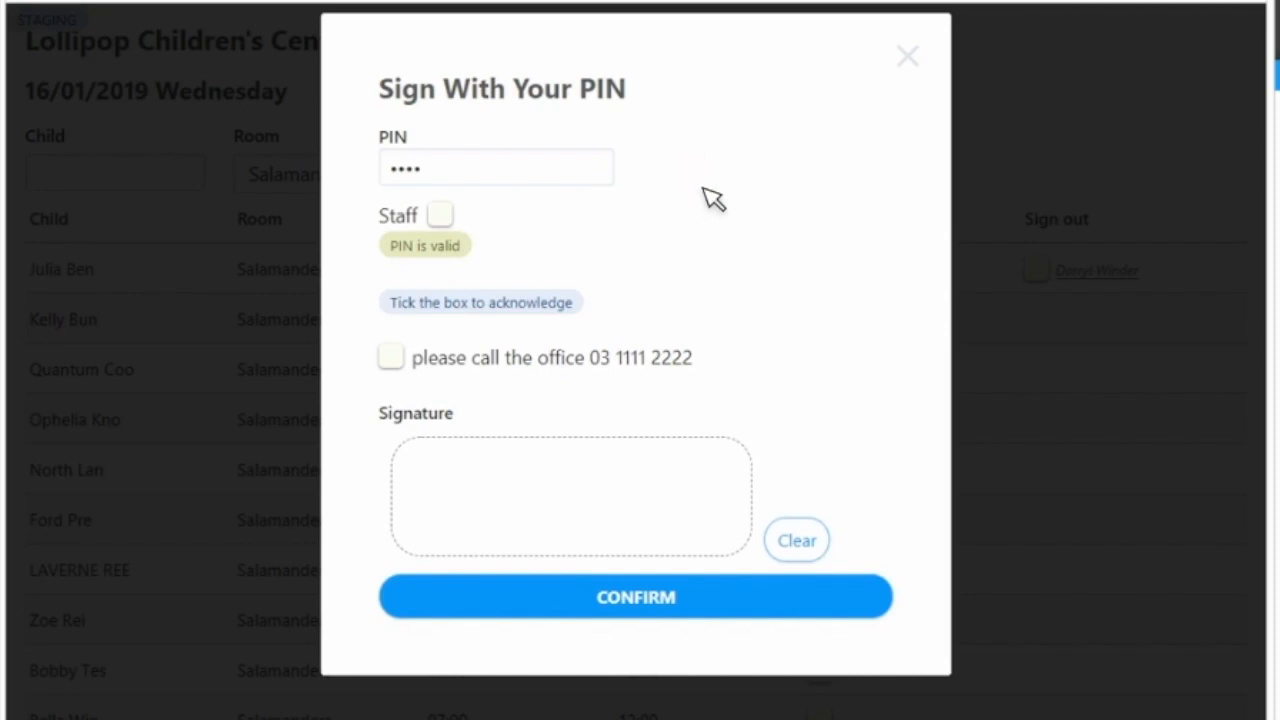
pyautogui.click(400, 362)
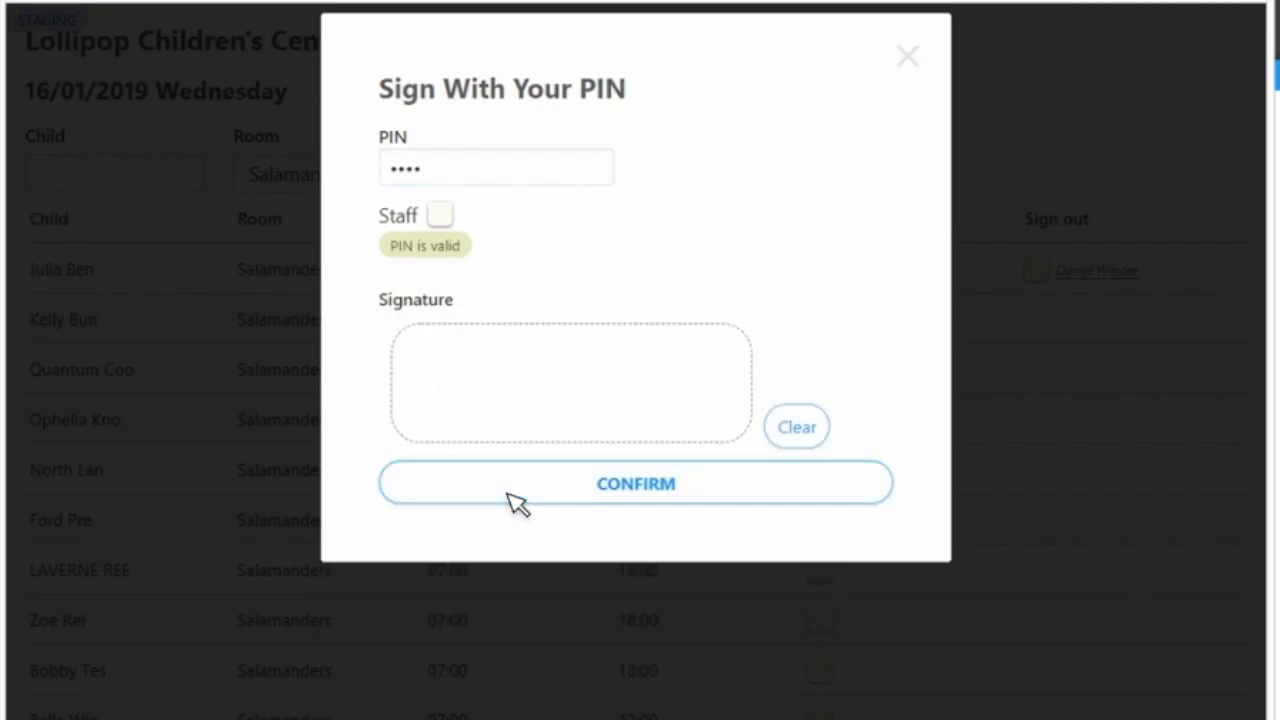
pyautogui.click(517, 500)
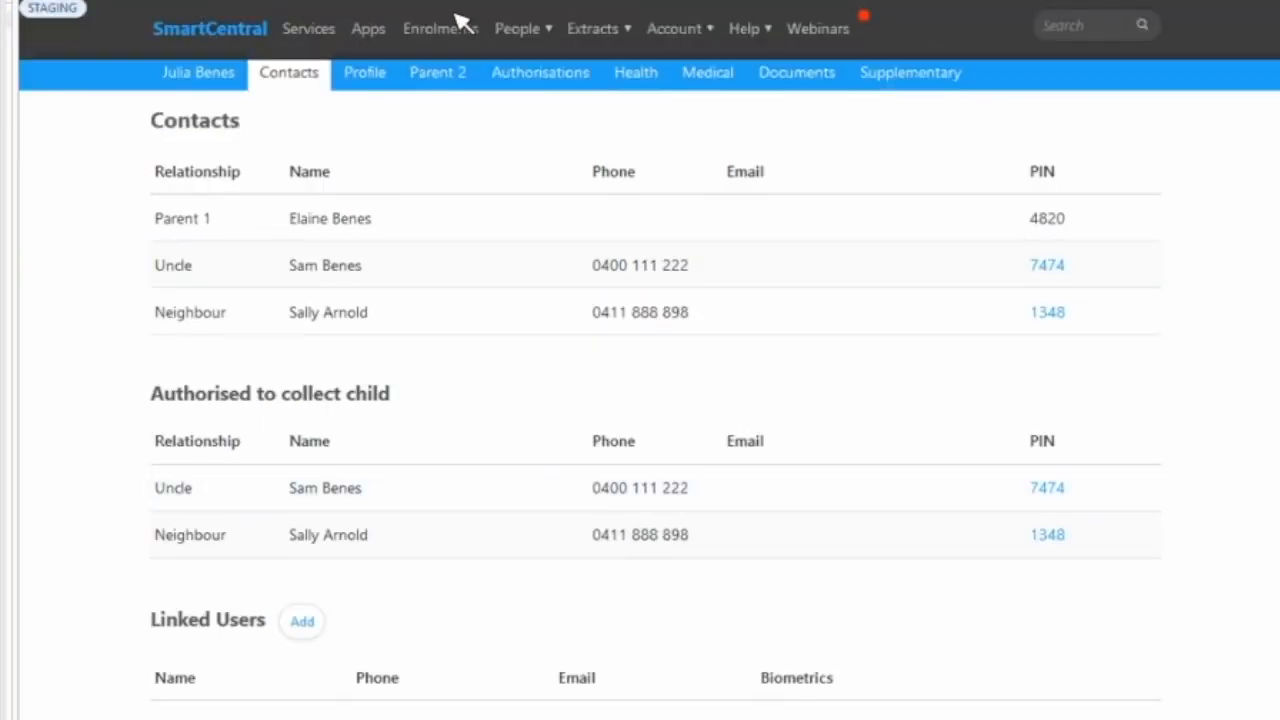
# - Return to the parent's record and check who acknowledged the office-call note and on which date
pyautogui.click(517, 28)
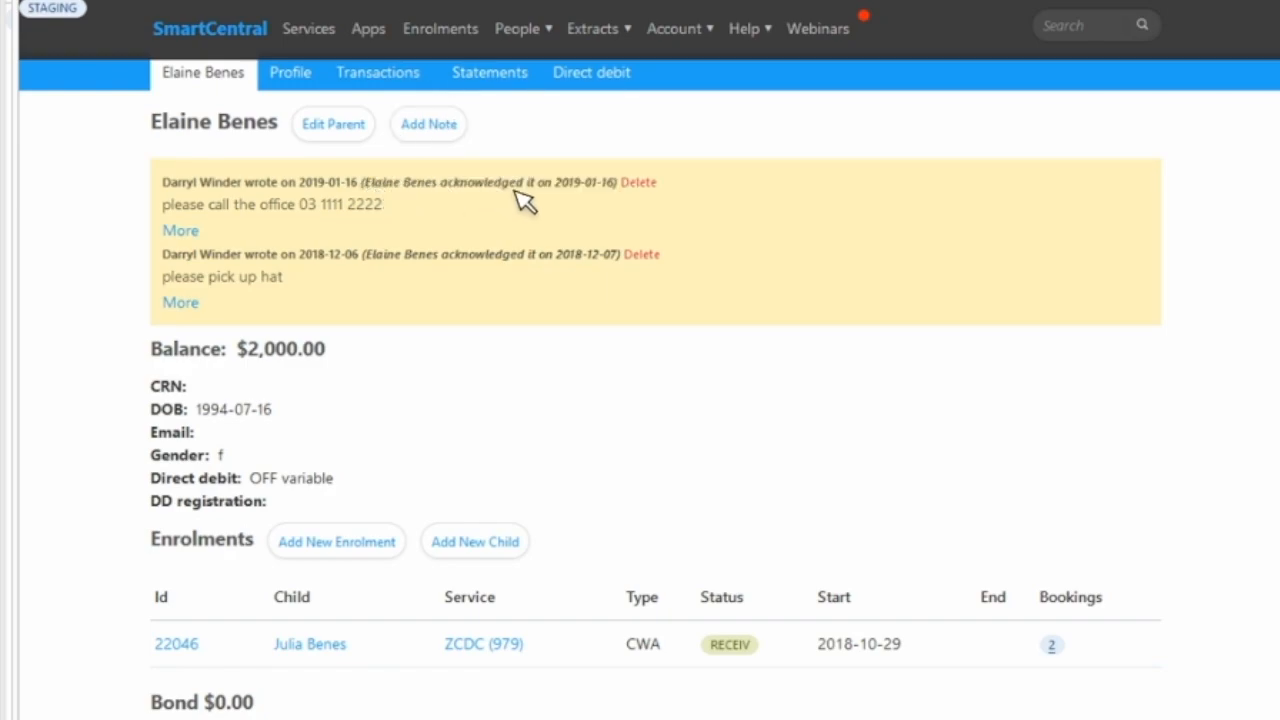
pyautogui.moveTo(609, 182); pyautogui.dragTo(369, 171)
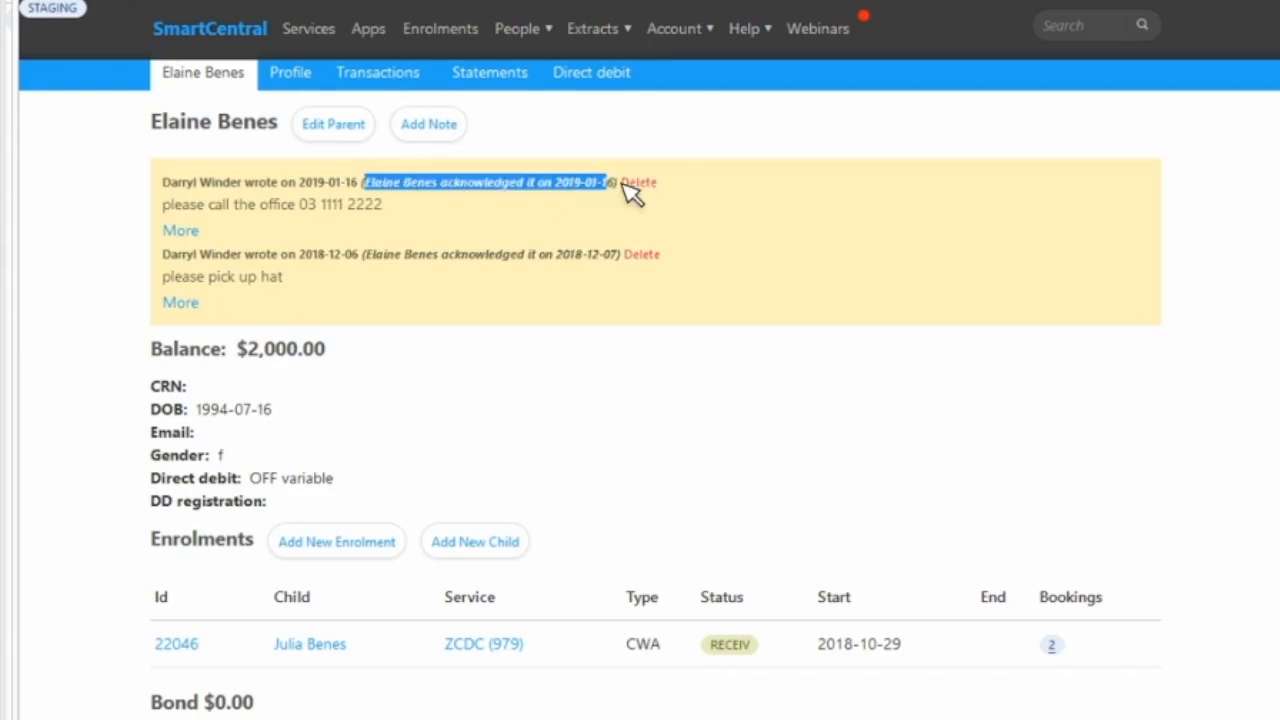
pyautogui.moveTo(613, 184); pyautogui.dragTo(368, 182)
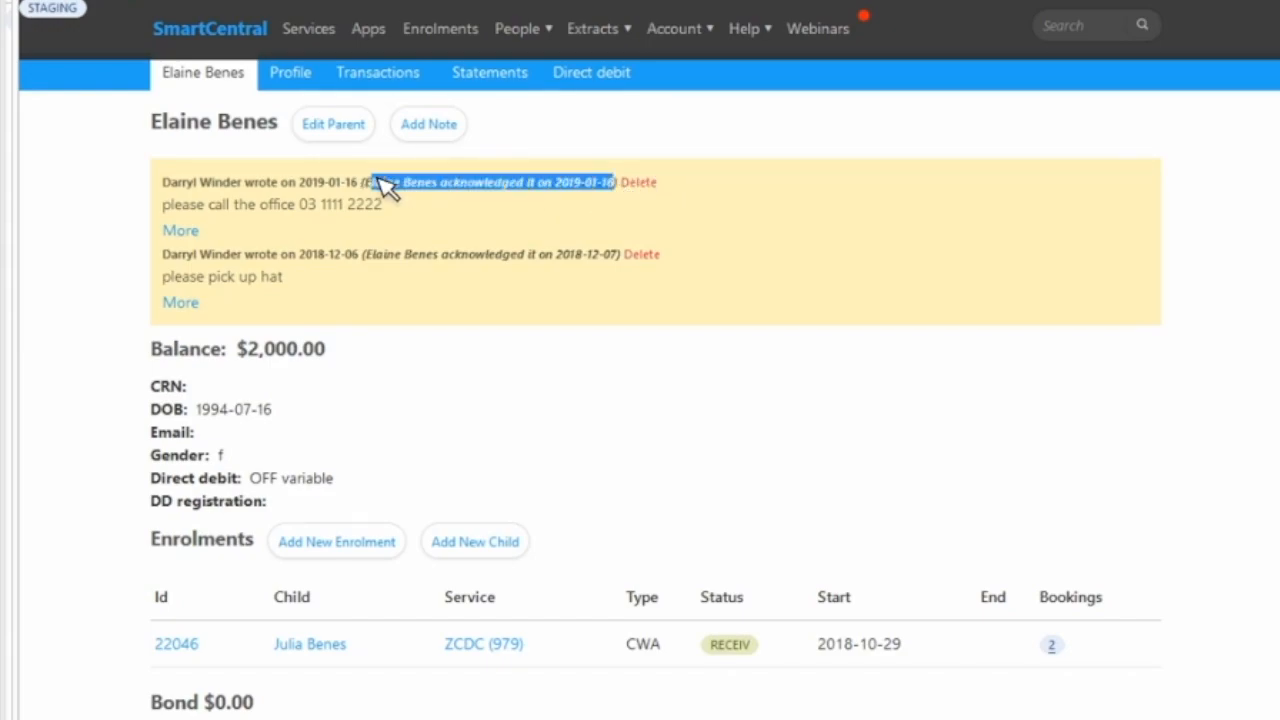